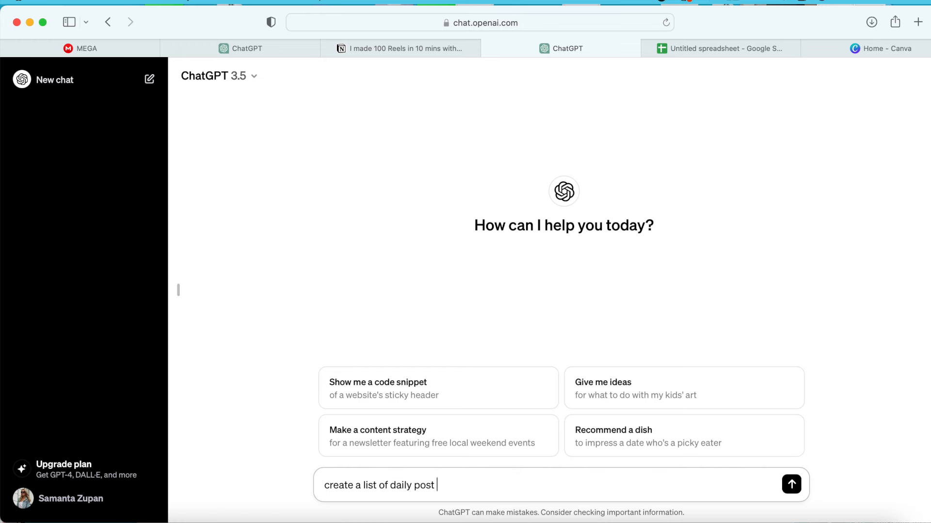
# Step: Complete and send the prompt "create a list of 25 daily social media post ideas"
pyautogui.click(413, 486)
pyautogui.write('social media')
pyautogui.click(390, 486)
pyautogui.write('25')
pyautogui.click(792, 490)
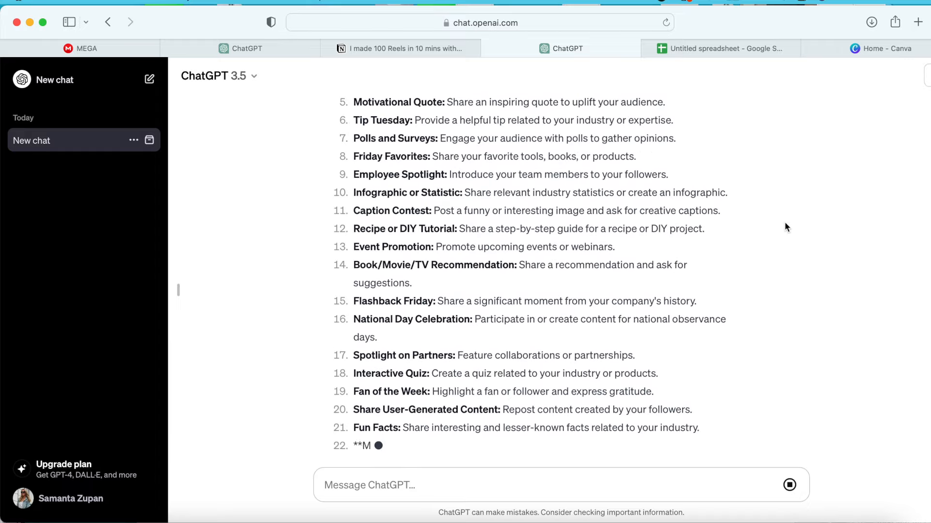
# Step: Examine the generated post ideas, such as Question of the Day, Motivational Quote, Tip Tuesday, Book/Movie/TV Recommendation and Fun Facts
pyautogui.scroll(5, 785, 227)
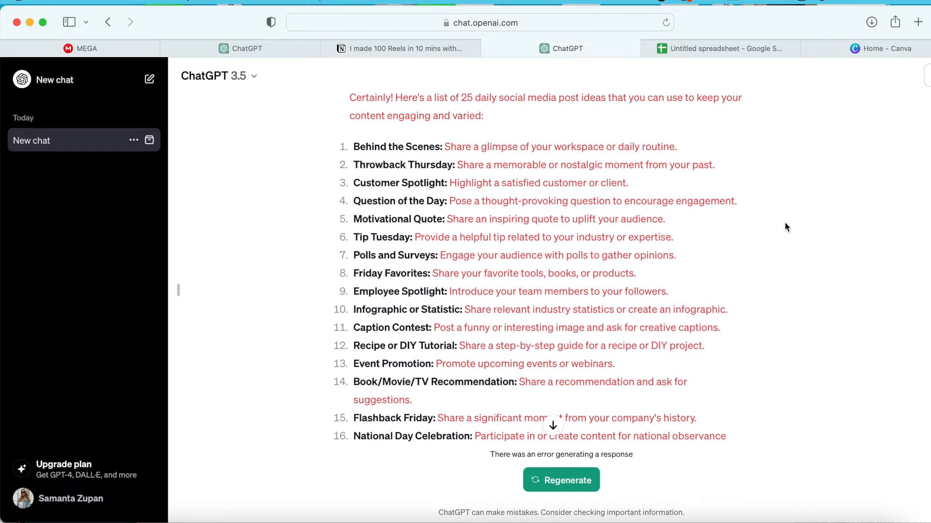
pyautogui.moveTo(354, 200); pyautogui.dragTo(446, 199)
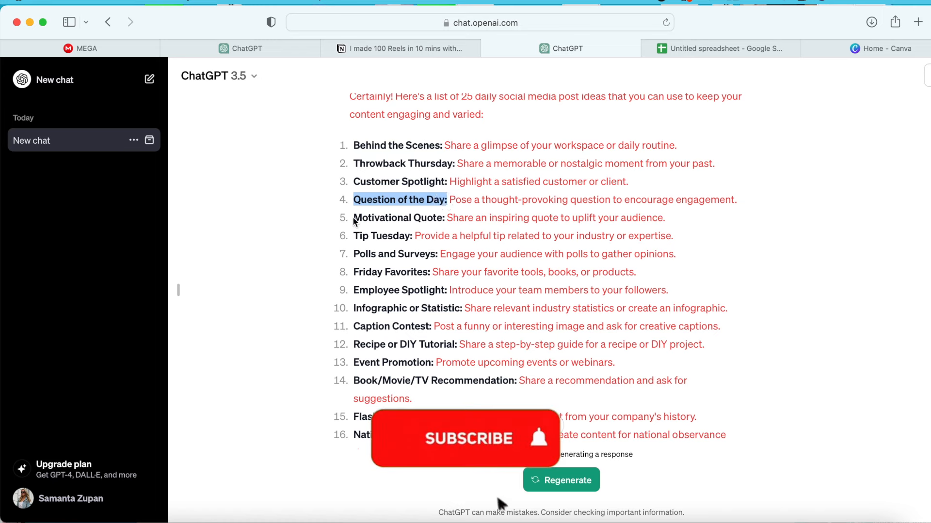
pyautogui.moveTo(353, 218); pyautogui.dragTo(446, 217)
pyautogui.moveTo(352, 236); pyautogui.dragTo(414, 236)
pyautogui.moveTo(353, 381); pyautogui.dragTo(504, 380)
pyautogui.scroll(-5, 504, 380)
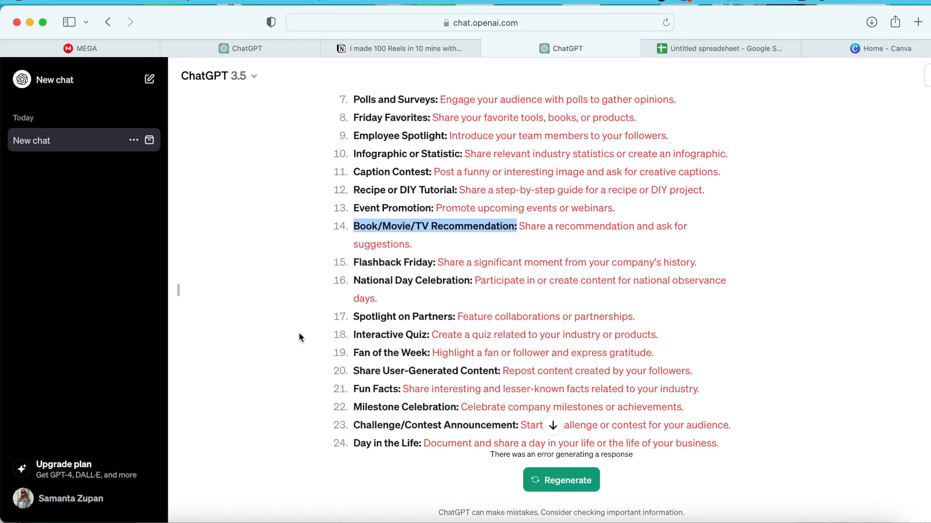
pyautogui.moveTo(354, 329); pyautogui.dragTo(403, 329)
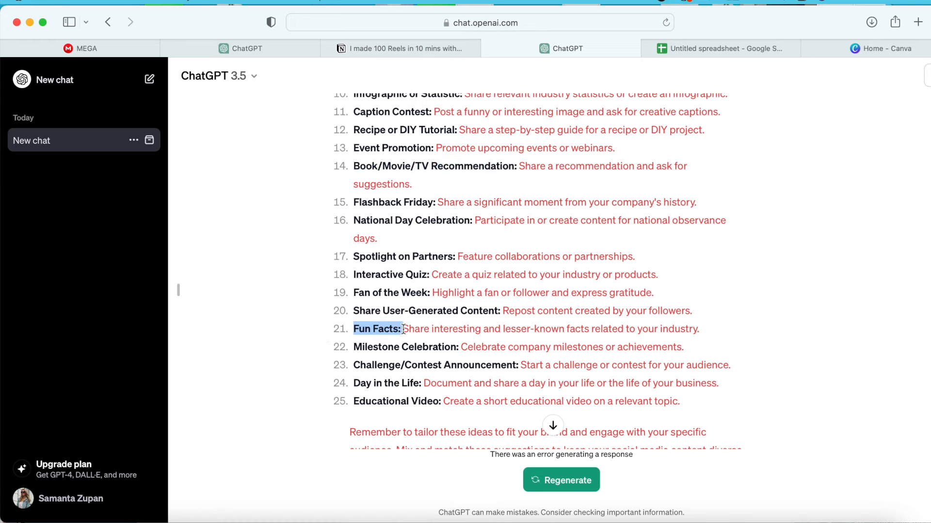
pyautogui.scroll(-2, 289, 293)
pyautogui.scroll(6, 288, 293)
pyautogui.scroll(3, 288, 292)
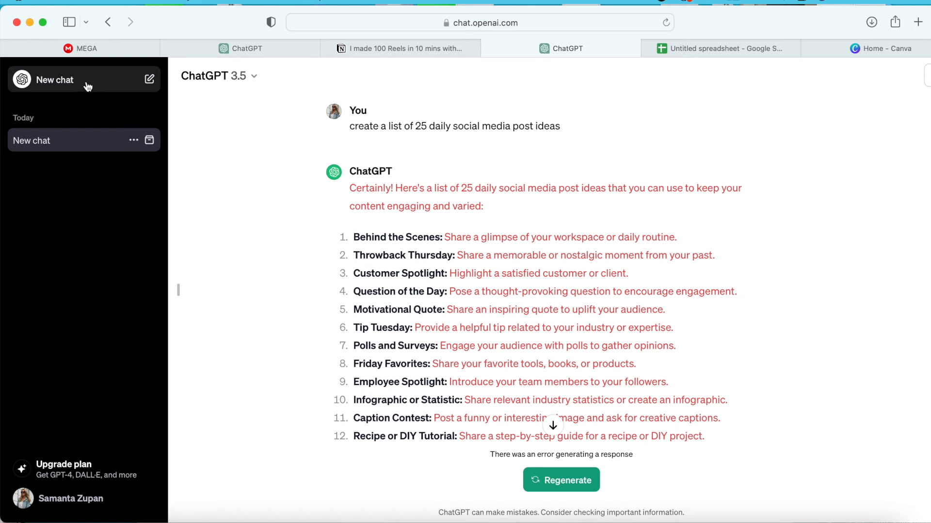
# Step: In a new chat, write "Create a list of 25 Instagram tips for businesses that not many people know about. Use casual language and don't use jargon"
pyautogui.click(68, 81)
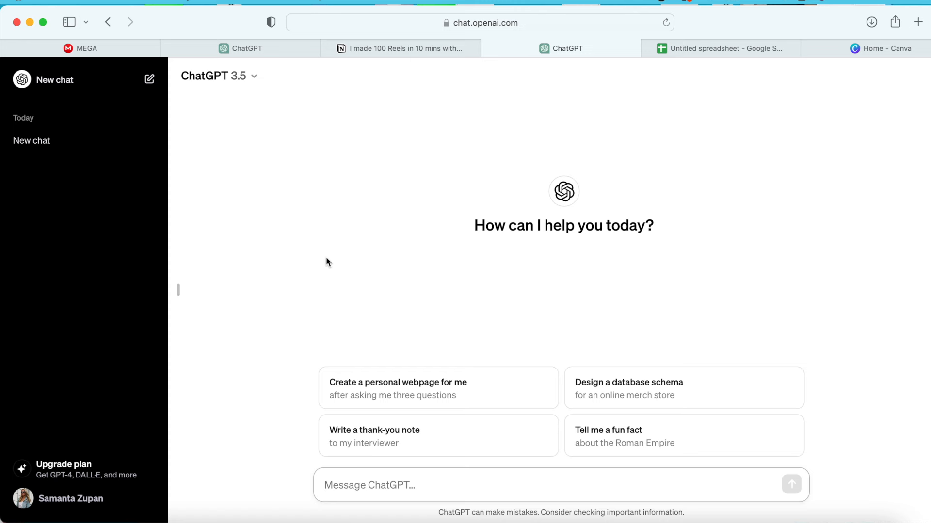
pyautogui.click(338, 485)
pyautogui.write("Create a list of 25 Instagram tips for businesses that not many people know about. Use casual language and don't use jargon.")
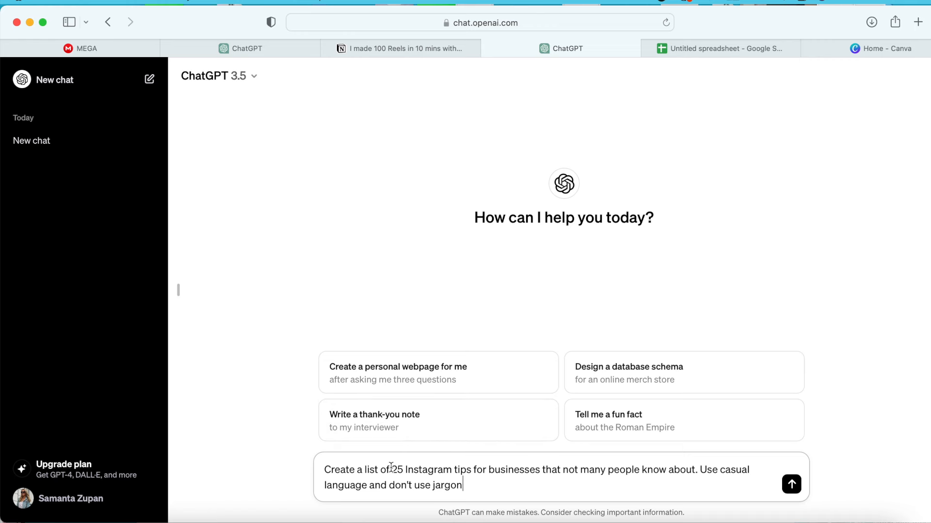
# Step: Review the prompt's parts: the number of tips, the topic, the little-known condition and the casual-language instruction
pyautogui.moveTo(391, 470); pyautogui.dragTo(405, 472)
pyautogui.click(405, 470)
pyautogui.moveTo(406, 470); pyautogui.dragTo(540, 469)
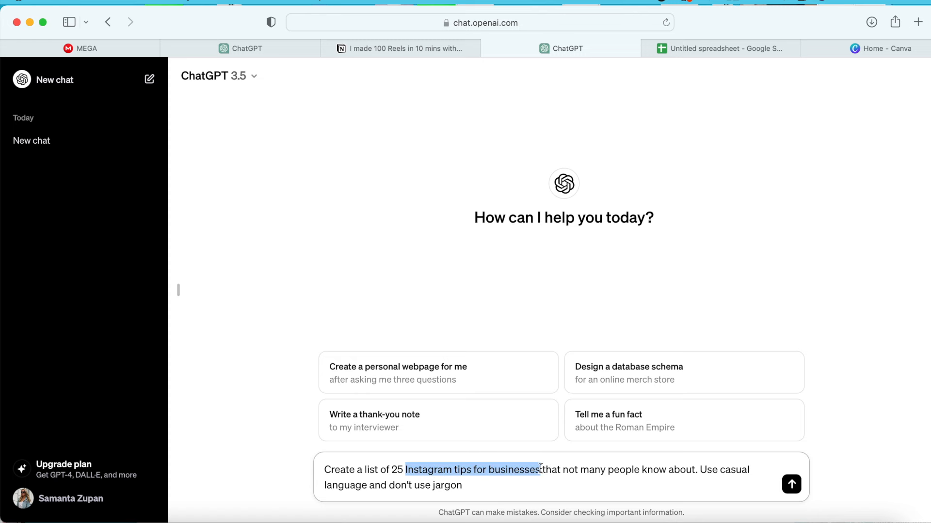
pyautogui.click(540, 470)
pyautogui.moveTo(700, 470); pyautogui.dragTo(701, 483)
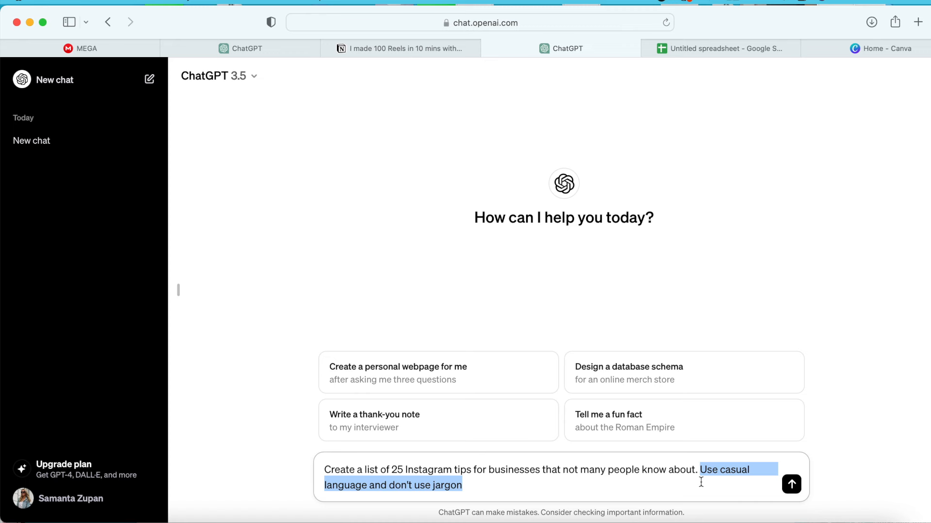
pyautogui.click(706, 489)
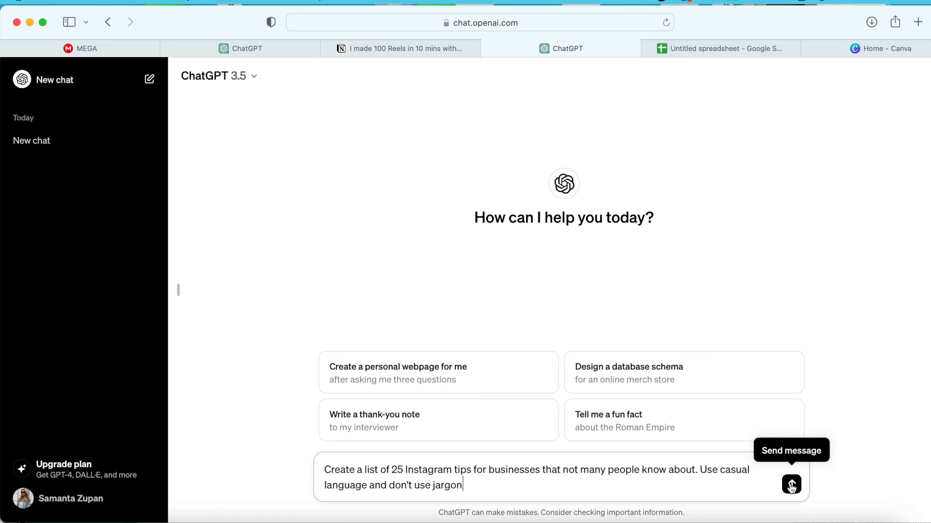
pyautogui.moveTo(541, 470); pyautogui.dragTo(700, 471)
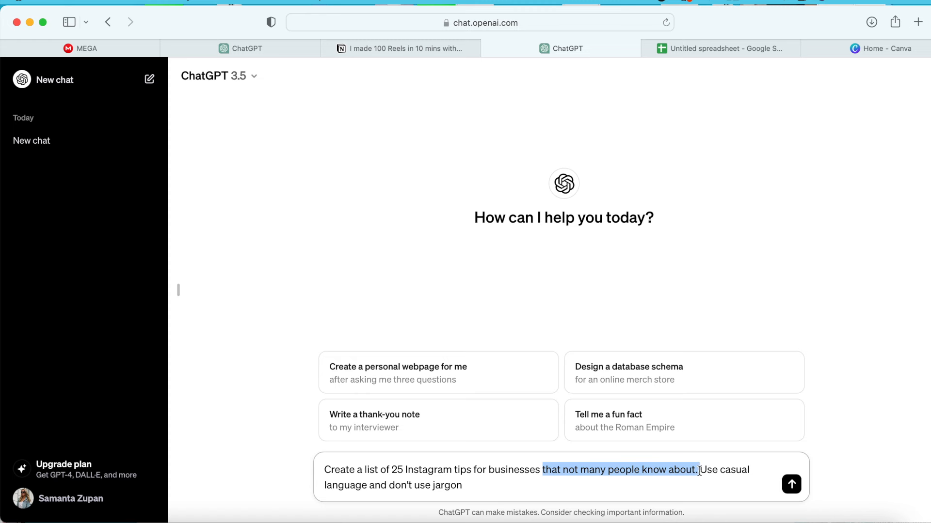
pyautogui.click(700, 471)
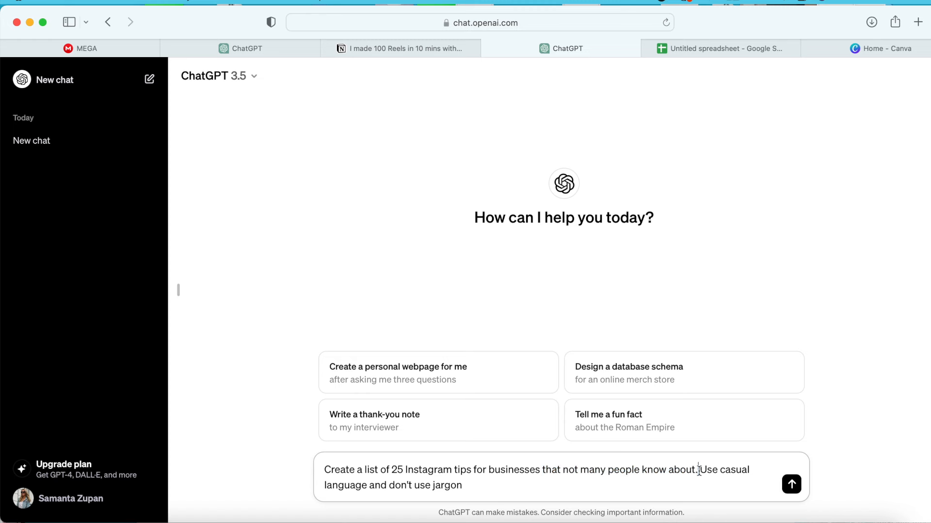
pyautogui.moveTo(701, 470); pyautogui.dragTo(700, 482)
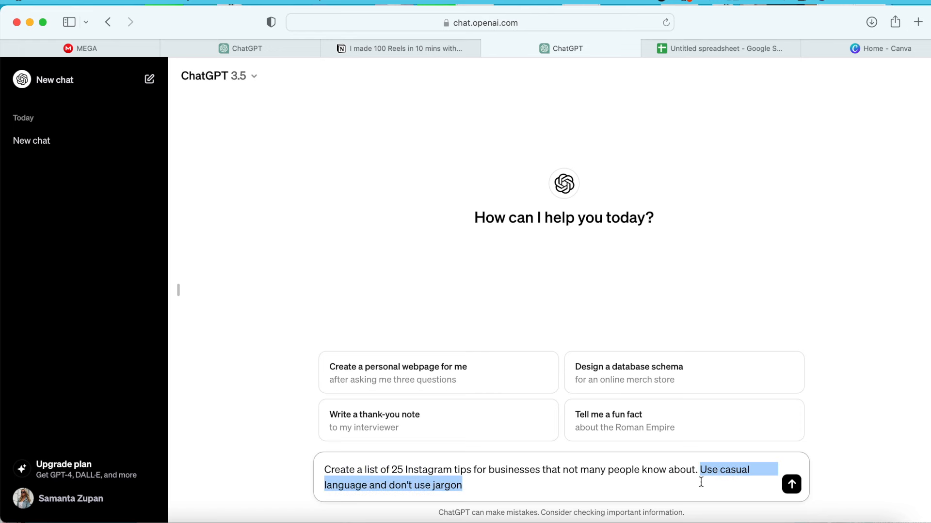
# Step: Send the Instagram tips prompt and look through the generated list down to its end
pyautogui.press('Return')
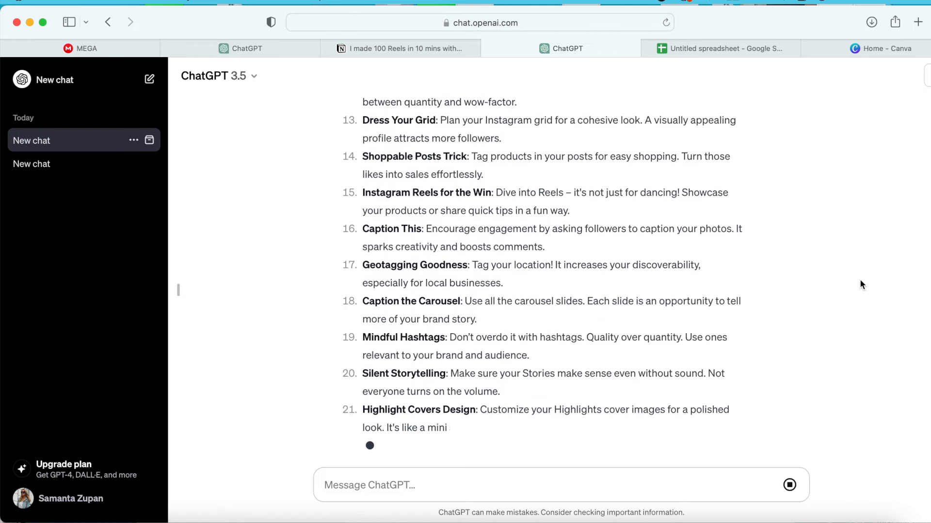
pyautogui.scroll(15, 713, 427)
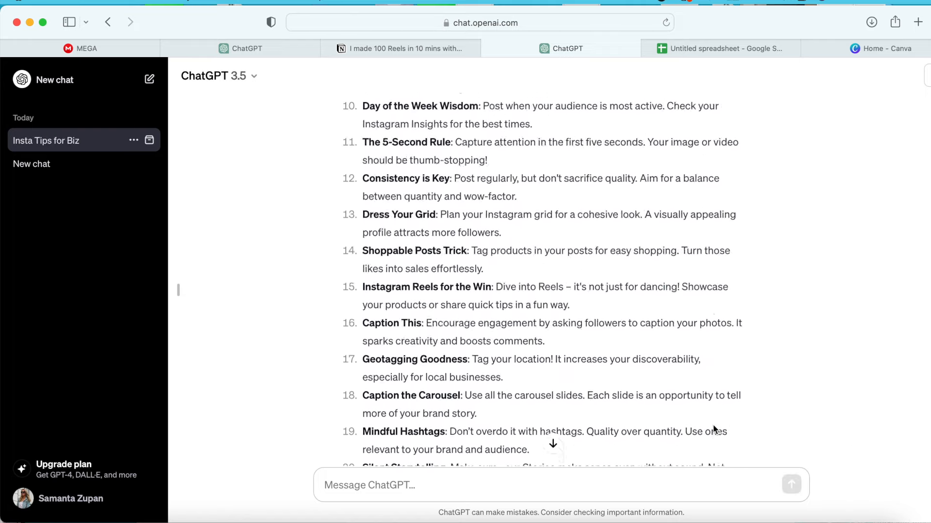
pyautogui.scroll(-15, 712, 424)
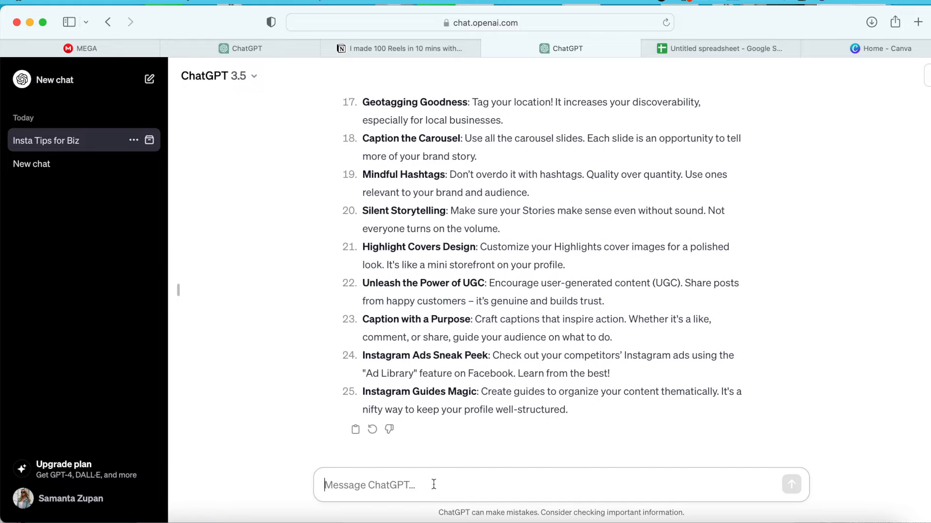
# Step: Request additional tips in the same chat with the message "Can you list 25 more"
pyautogui.write('Can you list 25 more')
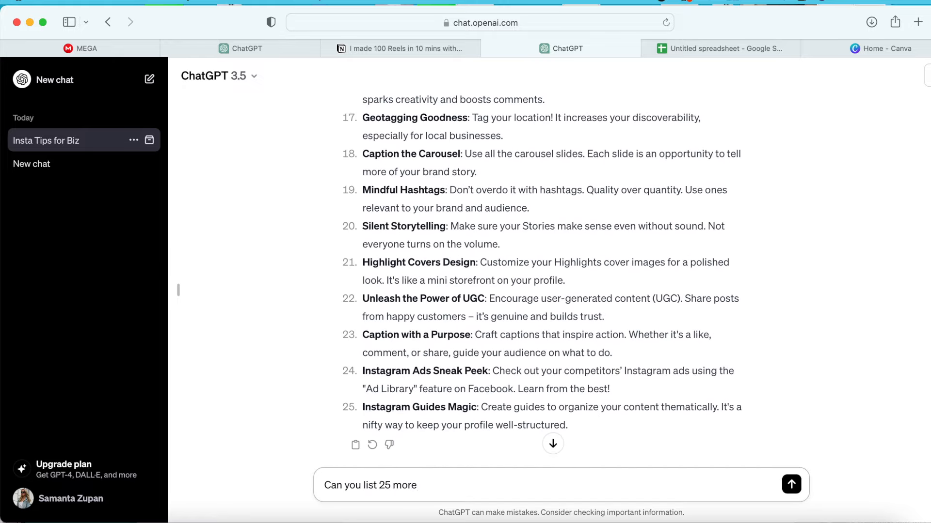
pyautogui.click(791, 484)
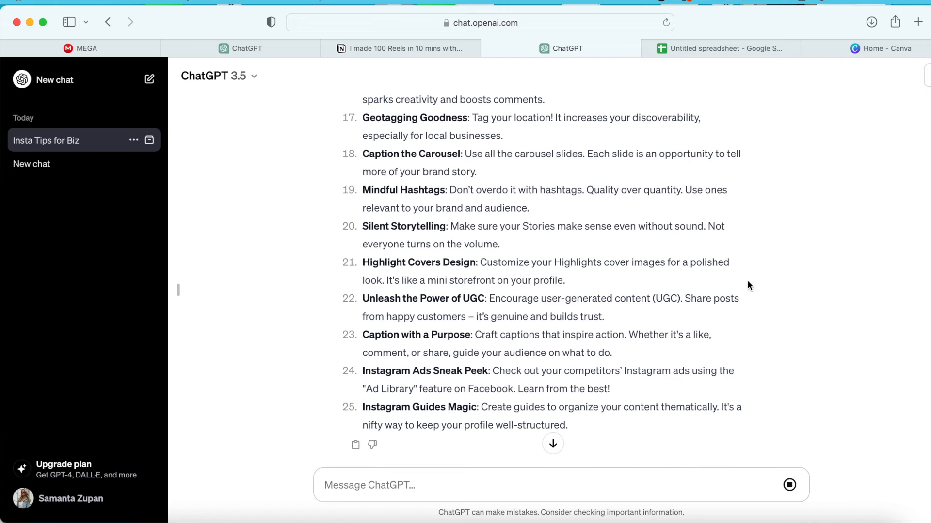
pyautogui.scroll(-5, 748, 286)
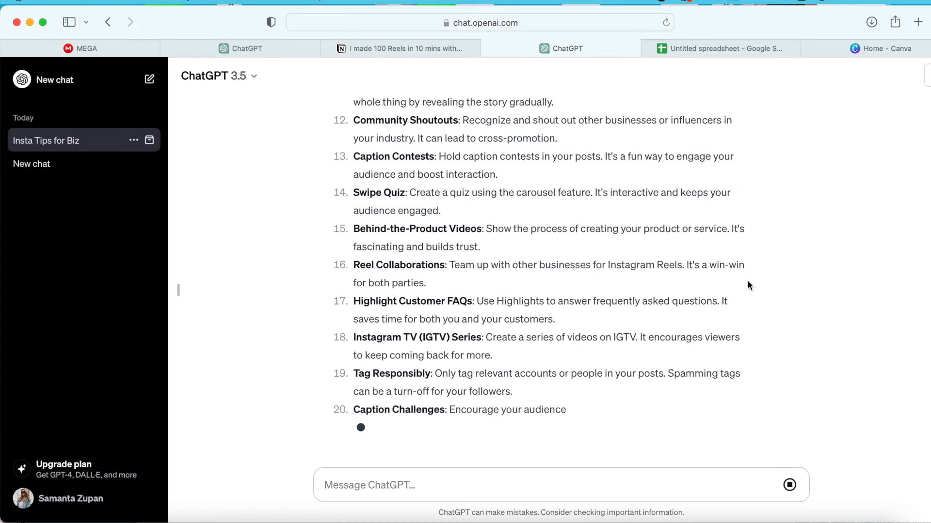
# Step: Copy all 25 tips of the second list and paste them into column A of the Google Sheets spreadsheet, starting at cell A1
pyautogui.scroll(15, 748, 286)
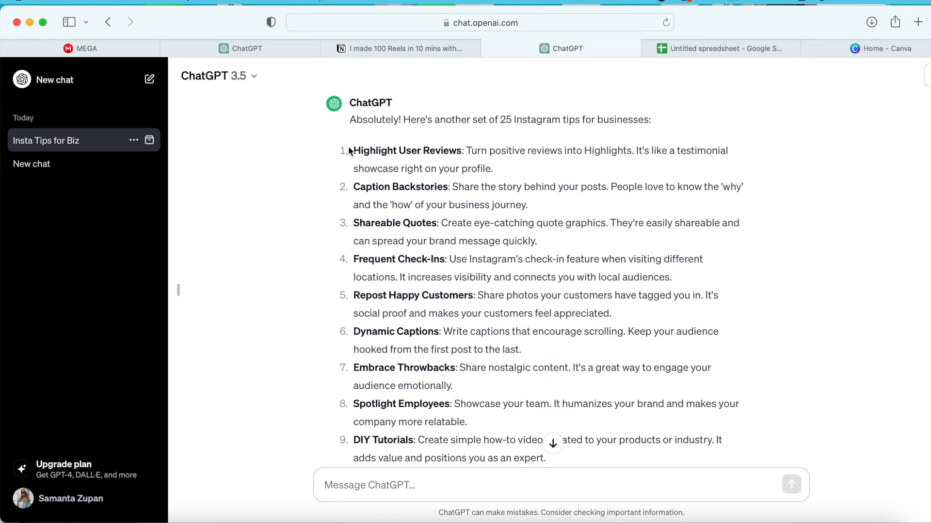
pyautogui.moveTo(359, 151); pyautogui.dragTo(459, 397)
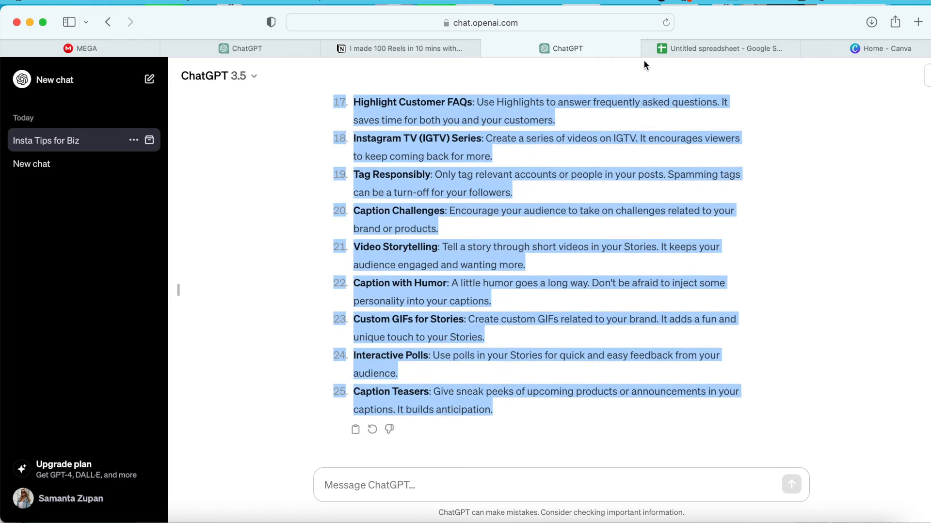
pyautogui.click(669, 48)
pyautogui.press('super+v')
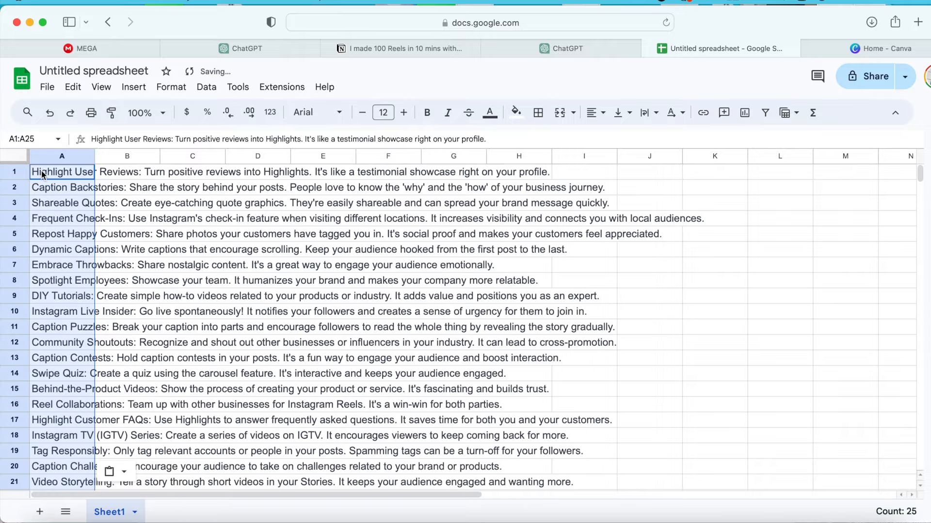
pyautogui.scroll(-5, 456, 249)
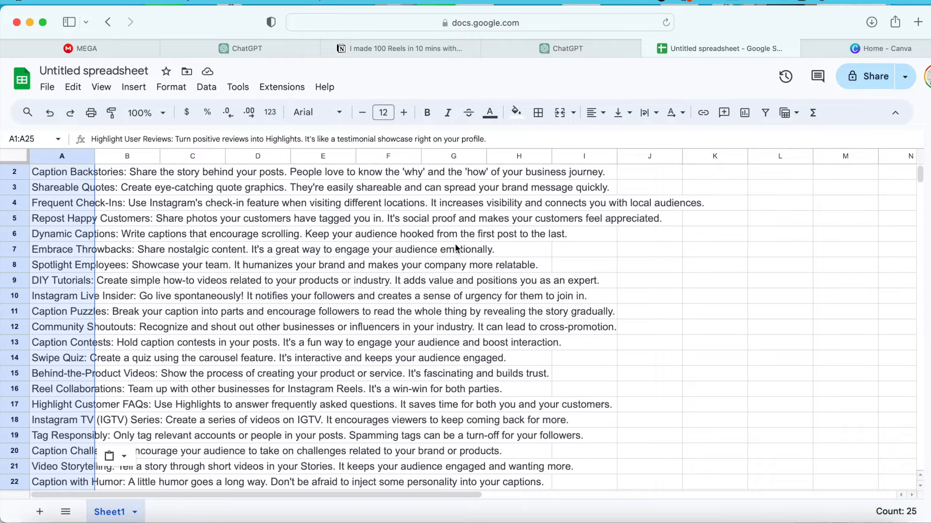
pyautogui.click(649, 283)
pyautogui.scroll(5, 486, 404)
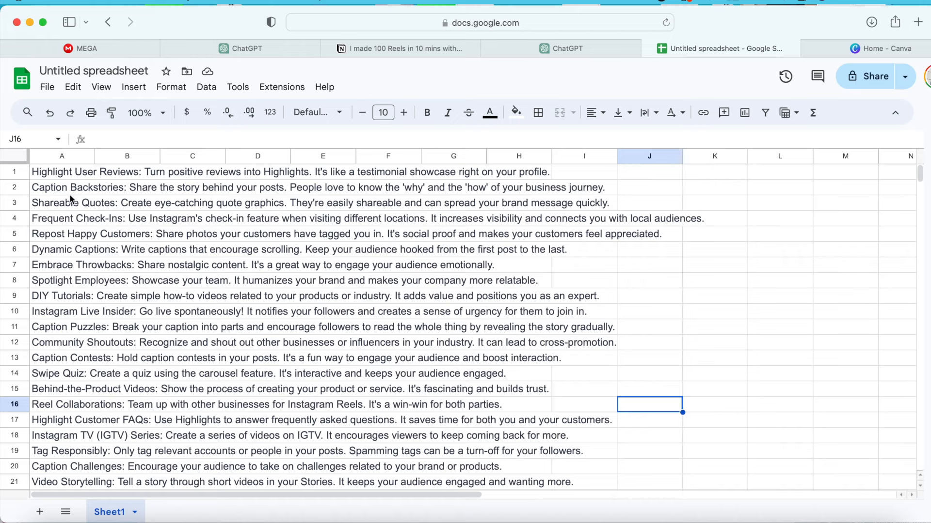
# Step: Check the pasted tips and download the sheet as a Comma Separated Values (.csv) file
pyautogui.scroll(-5, 224, 233)
pyautogui.scroll(5, 224, 232)
pyautogui.click(47, 87)
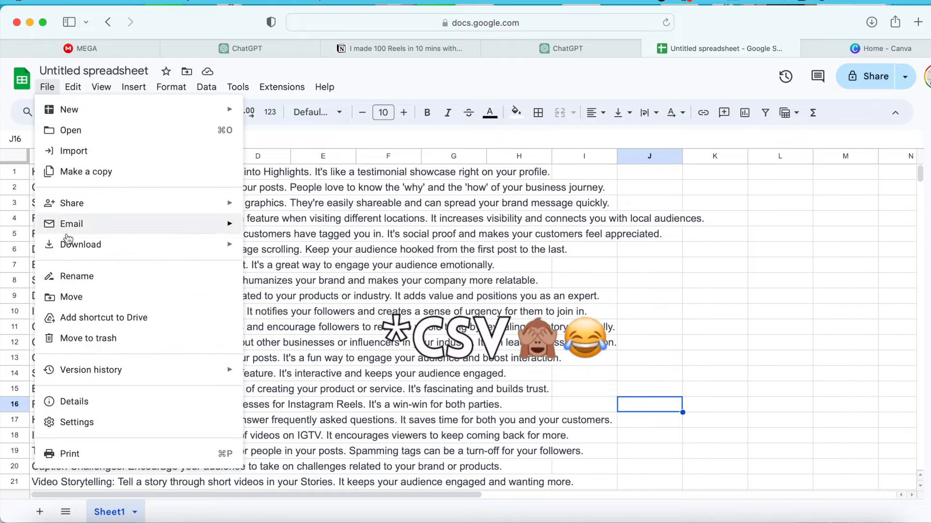
pyautogui.moveTo(129, 248)
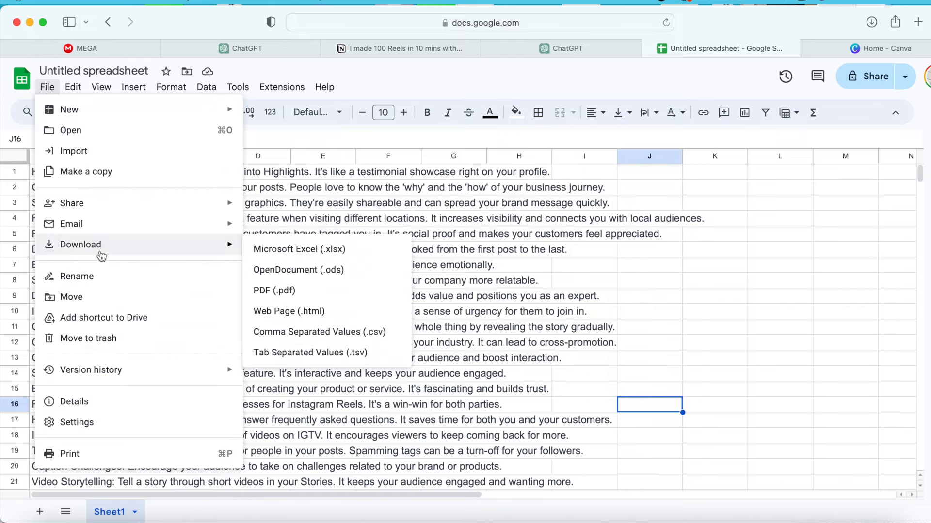
pyautogui.click(310, 333)
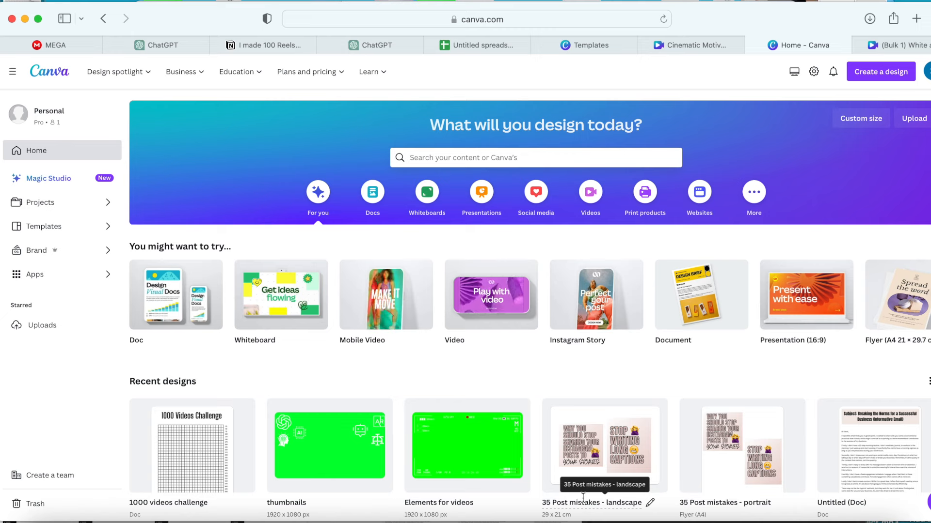
# Step: In Canva, search the templates for "Instagram Reel" and browse them
pyautogui.click(450, 158)
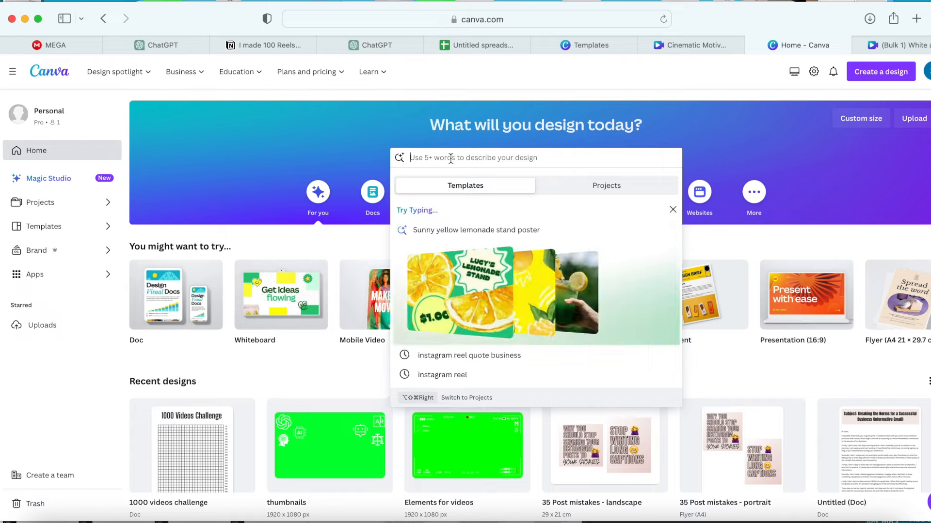
pyautogui.write('Instagram Reel')
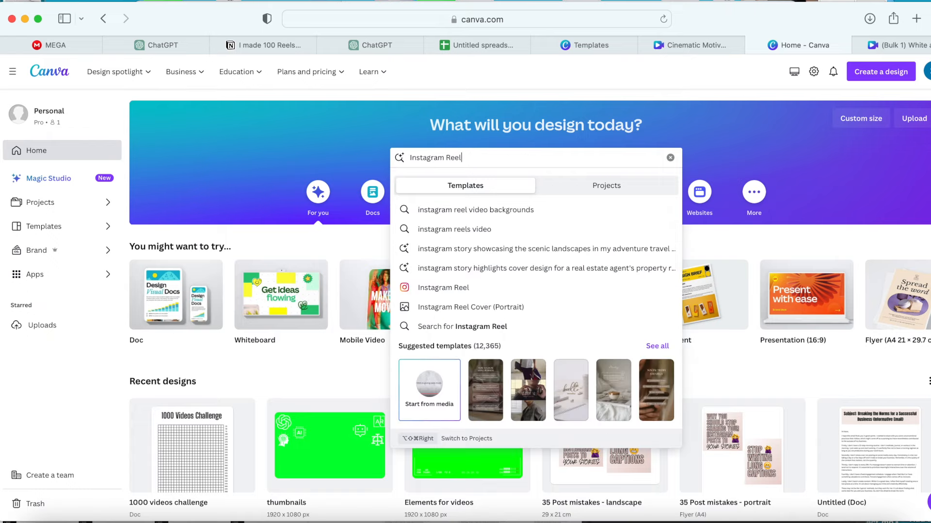
pyautogui.press('Return')
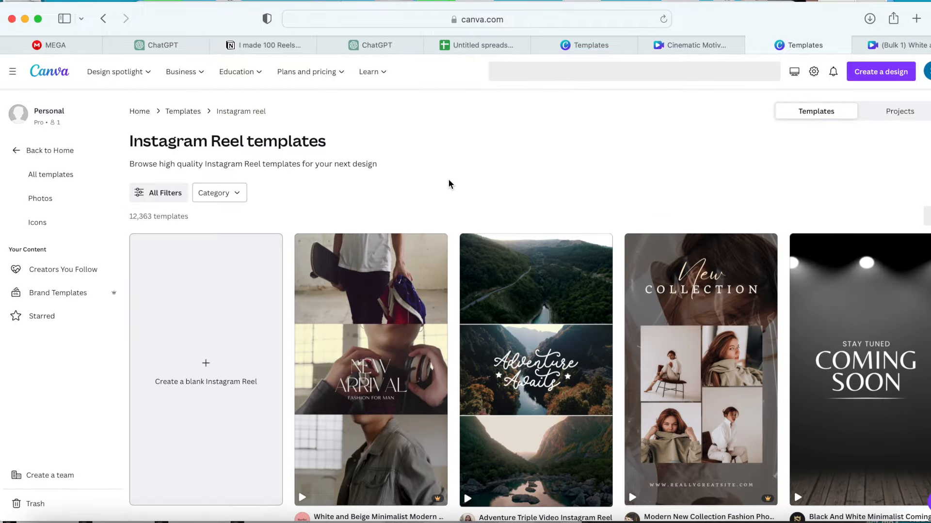
pyautogui.scroll(-7, 451, 184)
# Step: Refine the template search to "instagram reel business quote"
pyautogui.click(573, 71)
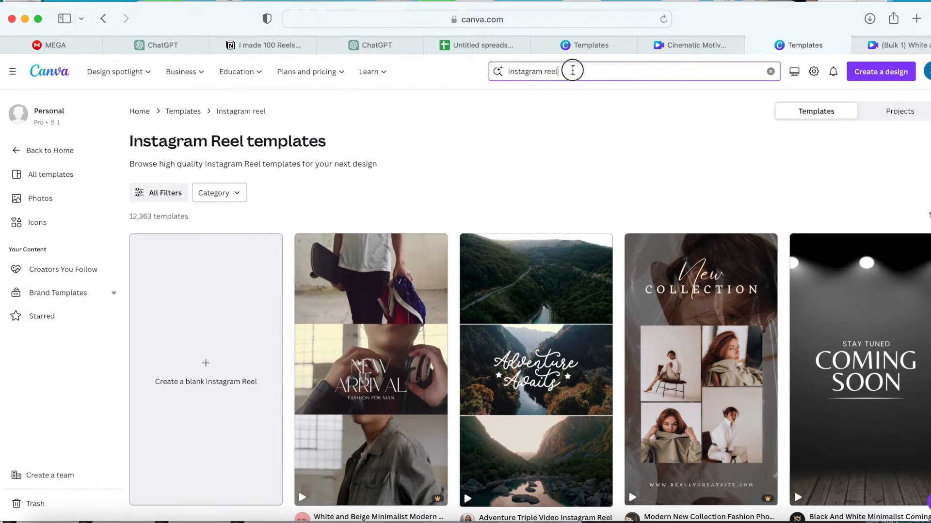
pyautogui.write('business')
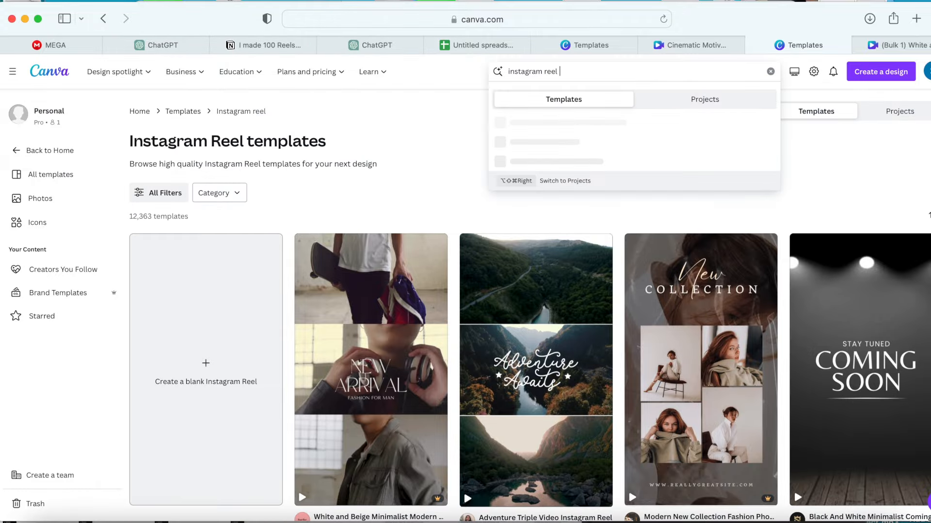
pyautogui.write(' quote')
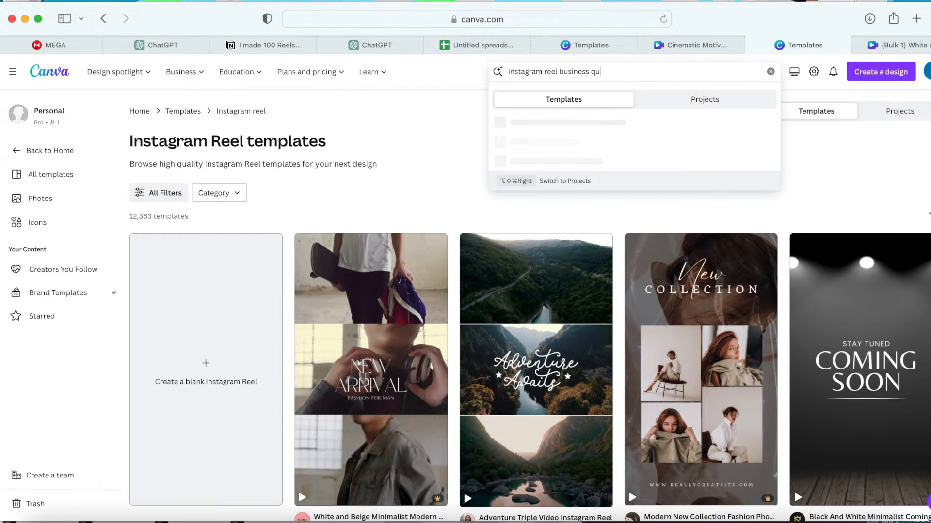
pyautogui.press('Return')
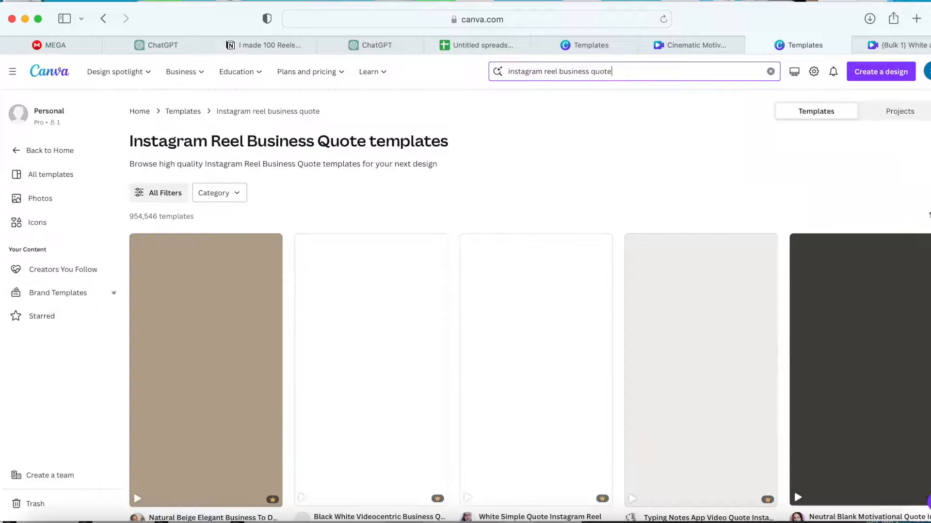
# Step: Open the "White and Brown Coffee Quote Instagram Reel" template for customizing
pyautogui.scroll(-15, 518, 260)
pyautogui.scroll(-10, 519, 262)
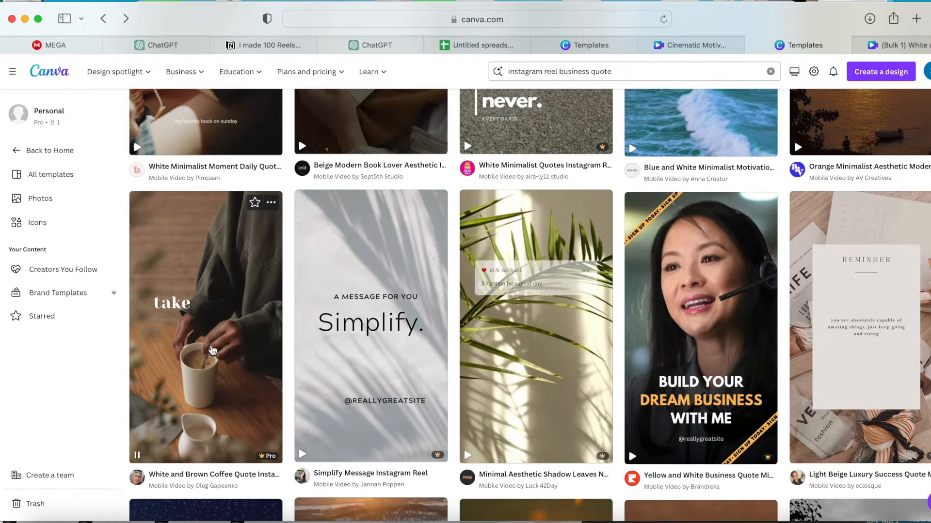
pyautogui.click(206, 342)
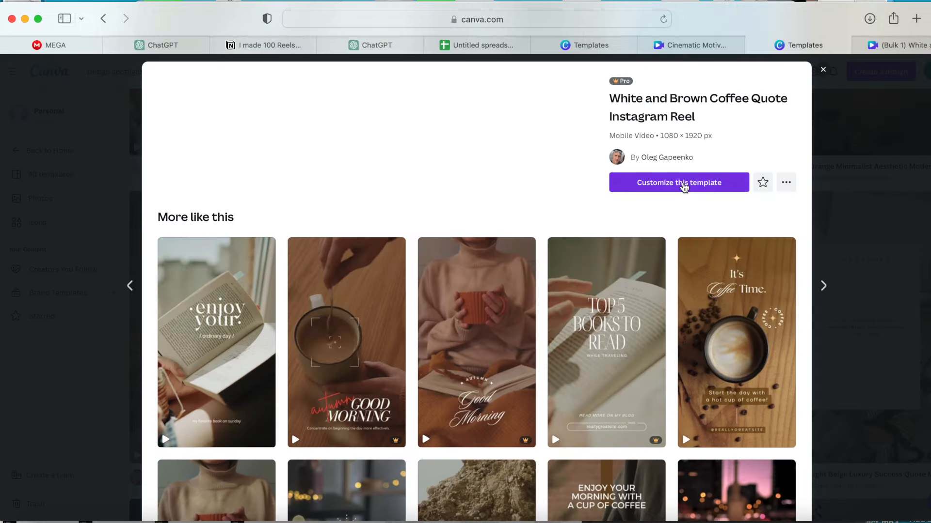
pyautogui.click(684, 188)
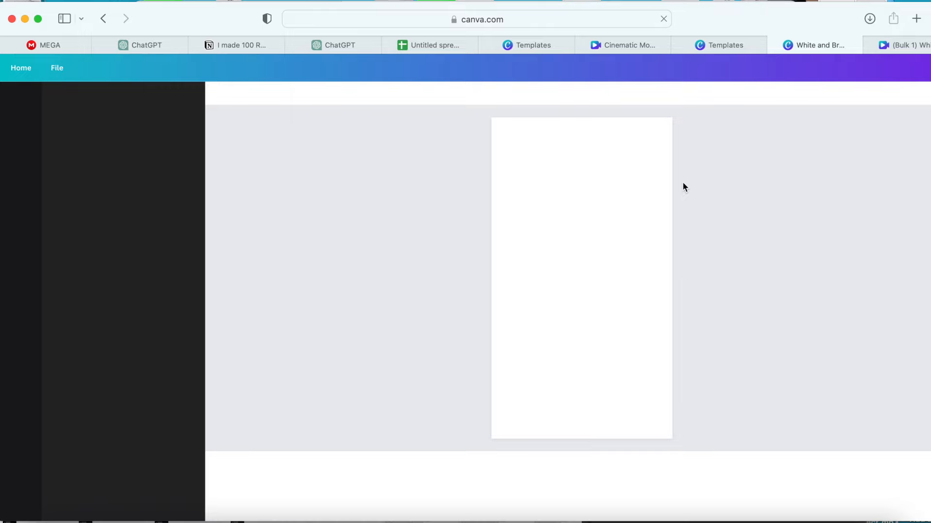
# Step: Move the small caption above the headline, change it to "TIP OF THE DAY" and make it bold
pyautogui.moveTo(608, 271); pyautogui.dragTo(610, 184)
pyautogui.moveTo(537, 178); pyautogui.dragTo(502, 173)
pyautogui.doubleClick(563, 181)
pyautogui.write('TIP OF THE DAY')
pyautogui.click(578, 179)
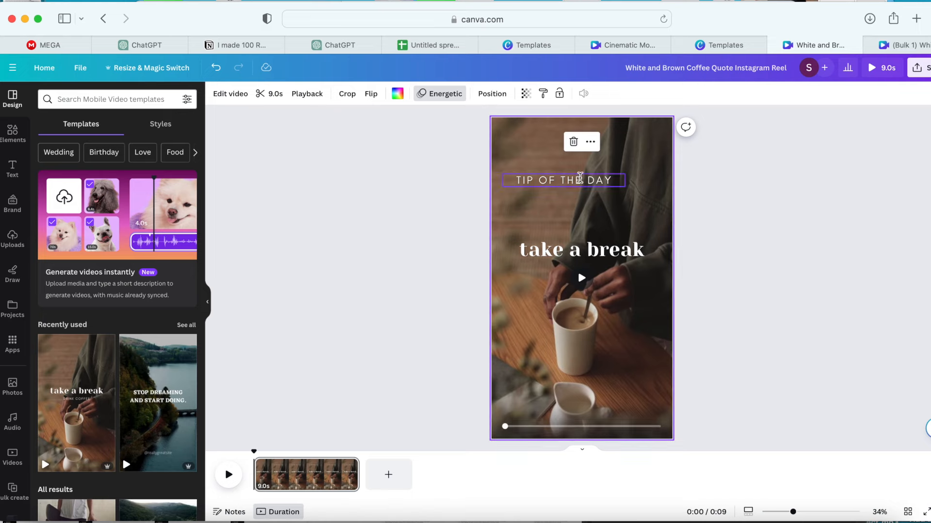
pyautogui.moveTo(578, 179); pyautogui.dragTo(596, 193)
pyautogui.click(375, 94)
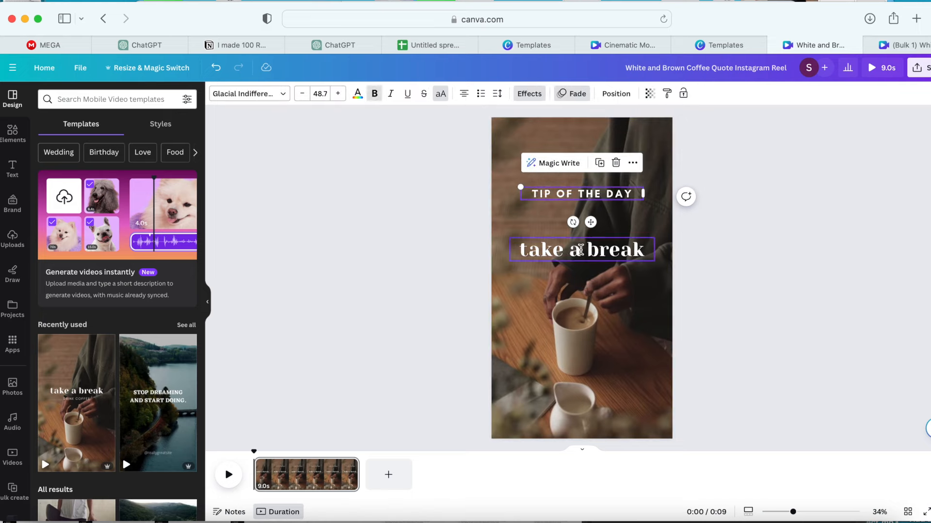
# Step: Set the "take a break" headline in Glacial Indifference, replace its text with "tip" and move it slightly lower
pyautogui.click(581, 251)
pyautogui.click(248, 93)
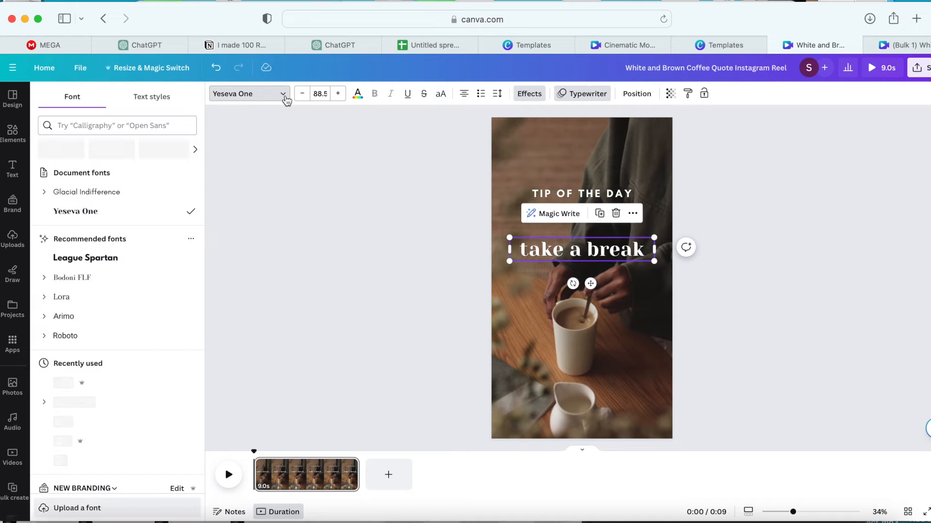
pyautogui.click(153, 196)
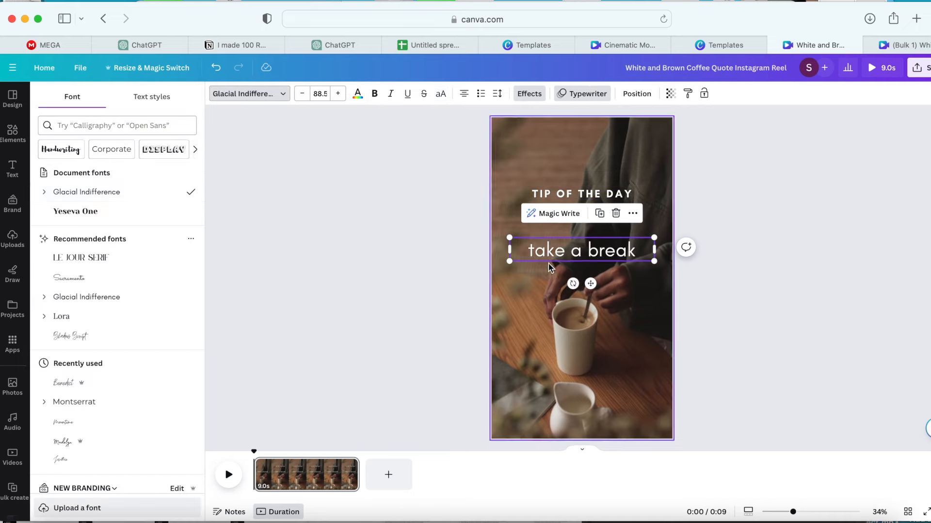
pyautogui.doubleClick(613, 252)
pyautogui.write('tip')
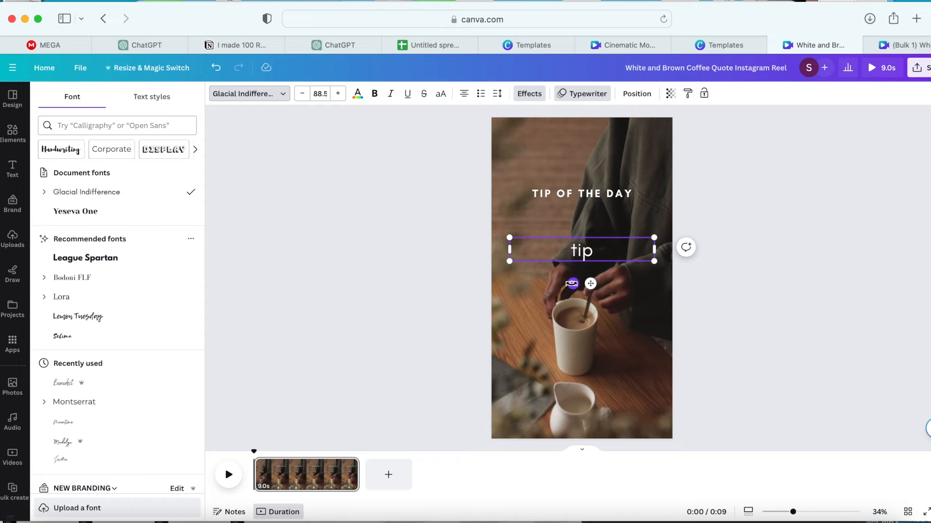
pyautogui.click(541, 323)
pyautogui.moveTo(584, 250); pyautogui.dragTo(585, 278)
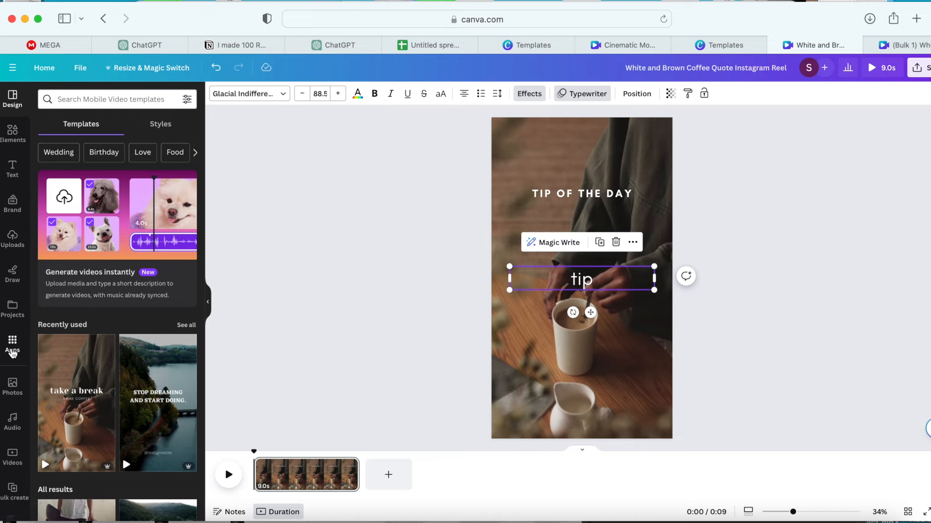
# Step: Open the Bulk create app and upload the CSV file of tips as its data
pyautogui.click(13, 344)
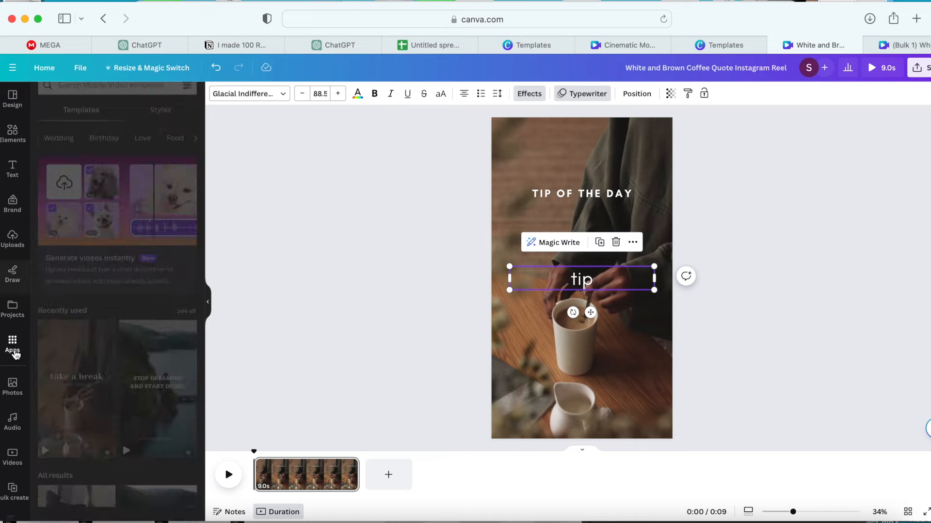
pyautogui.scroll(-4, 98, 257)
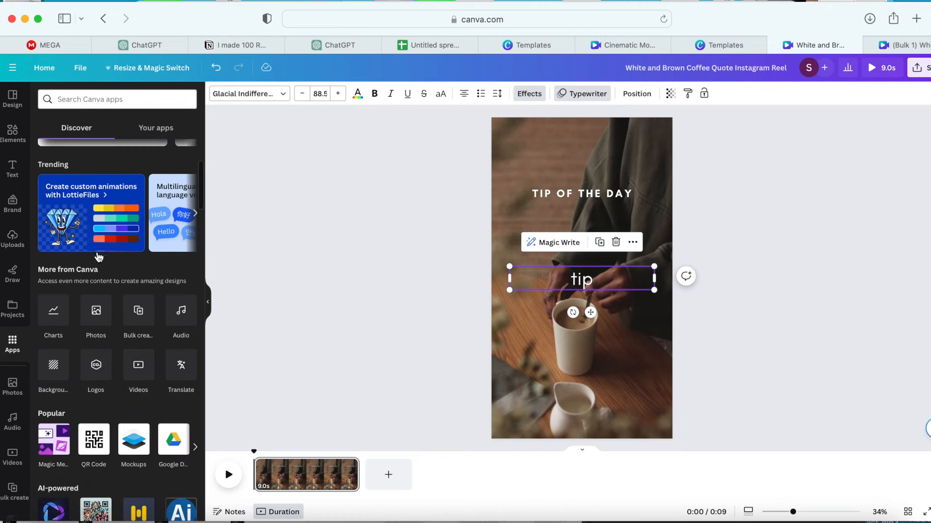
pyautogui.click(139, 318)
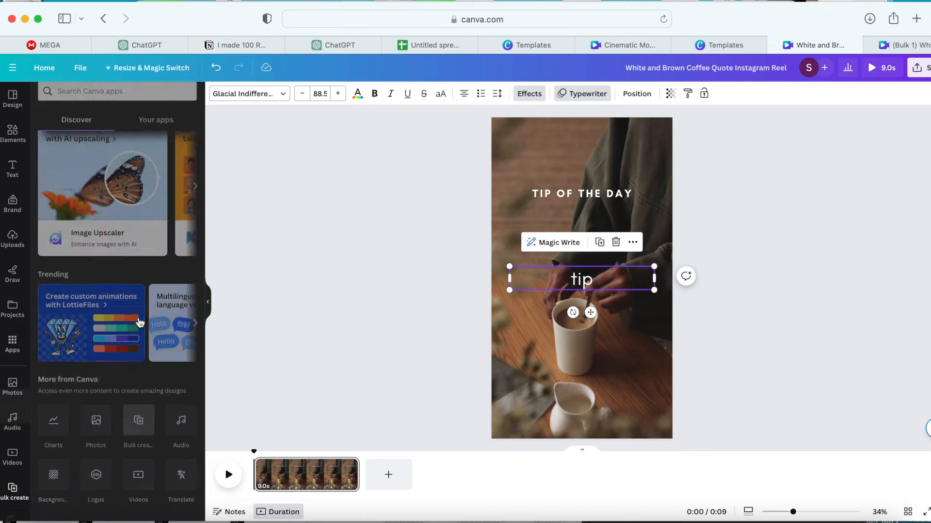
pyautogui.click(134, 345)
pyautogui.doubleClick(436, 225)
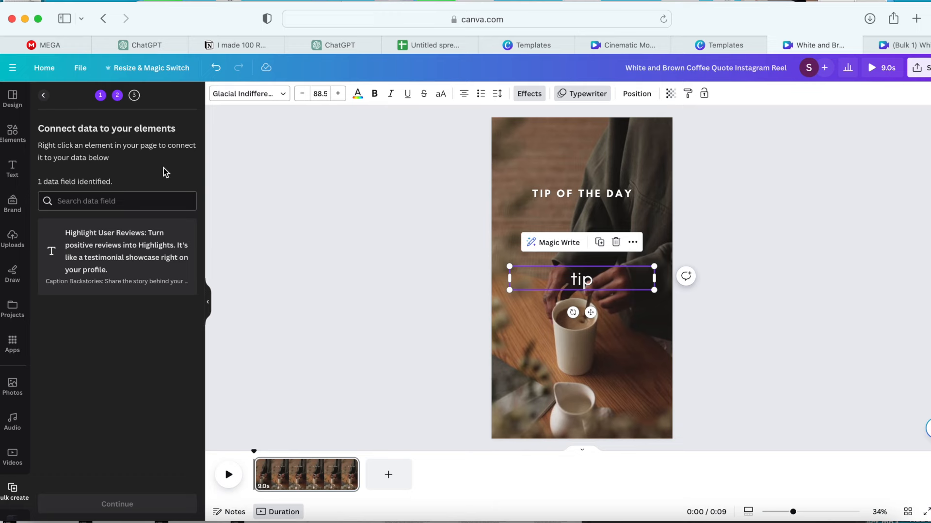
# Step: Connect the "tip" text to the "Highlight User Reviews" data field and remove the curly braces around the inserted text
pyautogui.rightClick(581, 278)
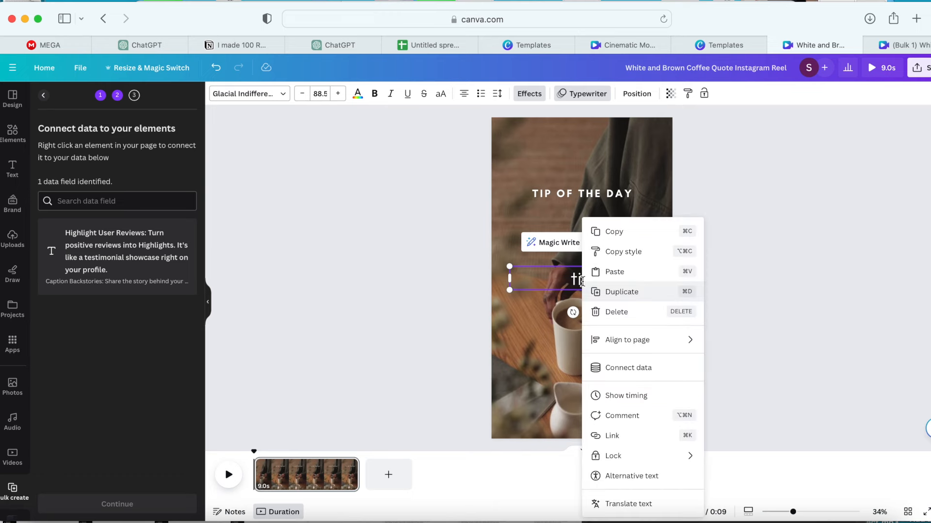
pyautogui.click(628, 370)
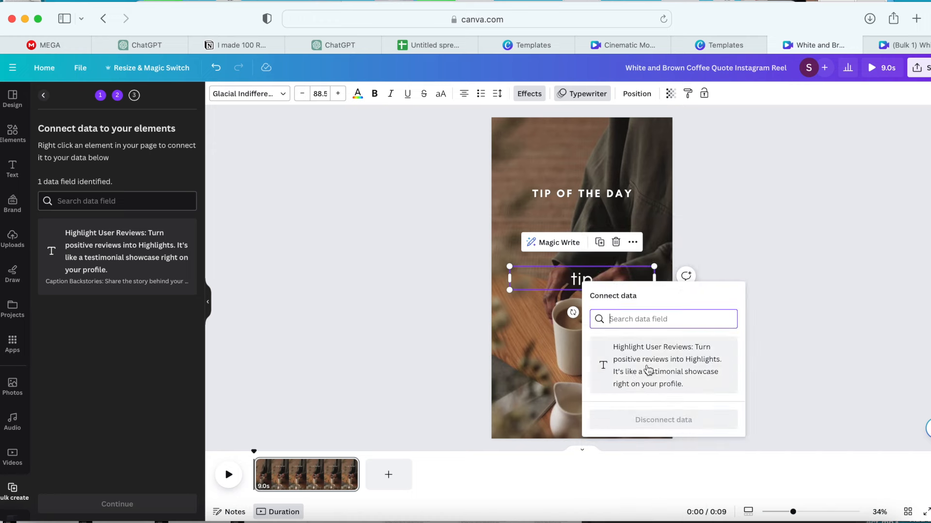
pyautogui.click(658, 372)
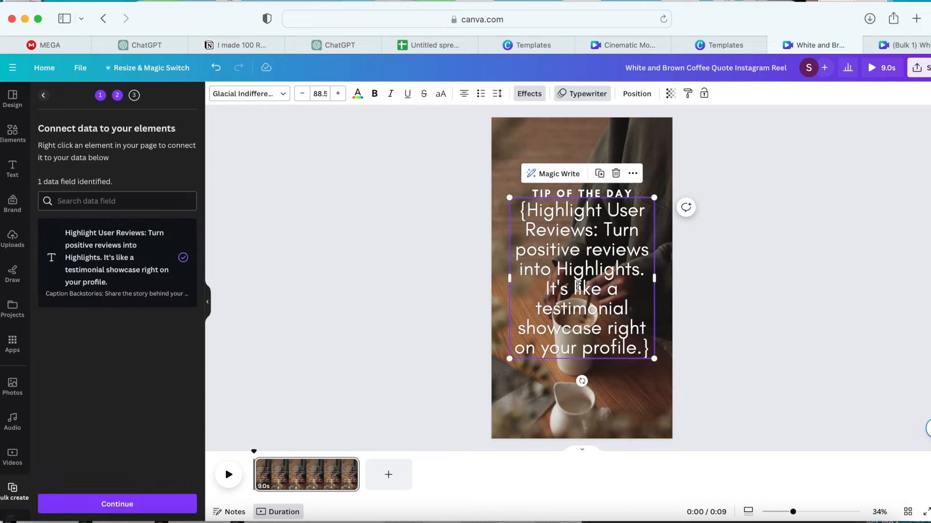
pyautogui.click(528, 210)
pyautogui.press('BackSpace')
pyautogui.press('BackSpace')
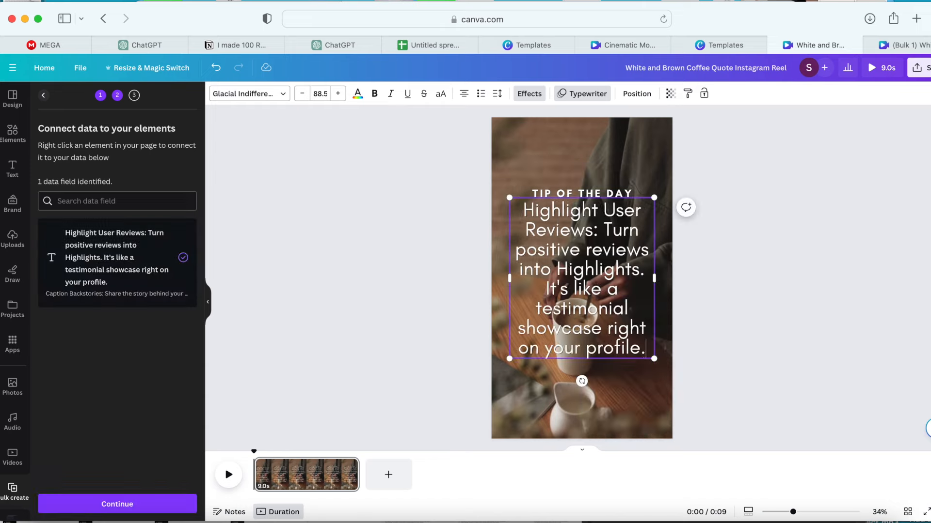
# Step: Shrink the connected tip text to font size 75.2 and place it below the "TIP OF THE DAY" heading
pyautogui.click(623, 404)
pyautogui.moveTo(597, 317); pyautogui.dragTo(597, 349)
pyautogui.moveTo(654, 390); pyautogui.dragTo(633, 367)
pyautogui.moveTo(632, 298)
pyautogui.mouseDown()
pyautogui.moveTo(652, 296)
pyautogui.moveTo(624, 298)
pyautogui.mouseUp()
pyautogui.click(708, 323)
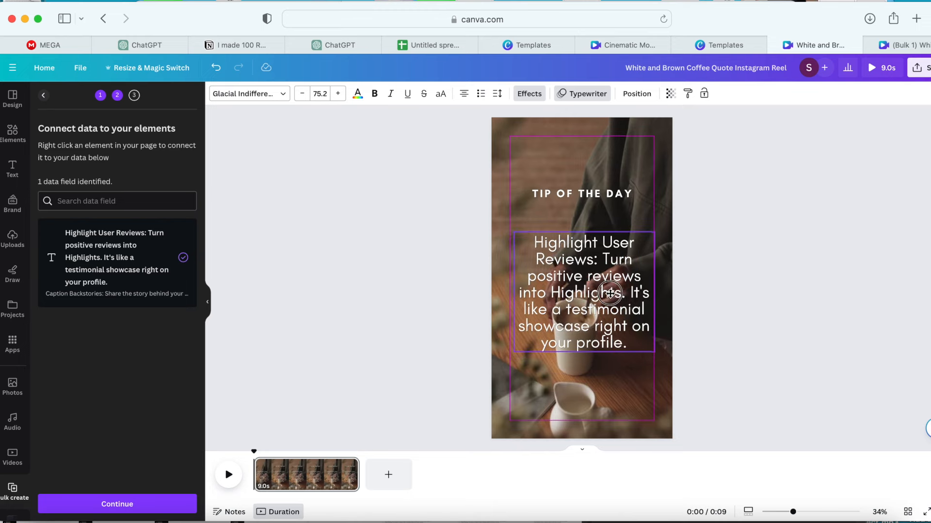
# Step: Insert a blank line after "Highlight User Reviews:" and adjust the vertical position of the text on the page
pyautogui.click(735, 296)
pyautogui.click(604, 261)
pyautogui.click(603, 261)
pyautogui.press('Return')
pyautogui.press('Return')
pyautogui.click(842, 287)
pyautogui.moveTo(593, 293); pyautogui.dragTo(593, 299)
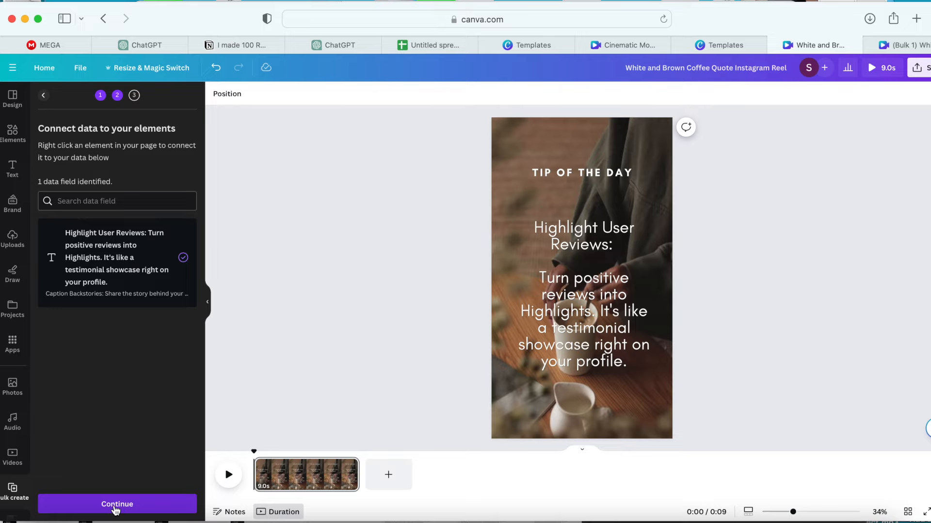
# Step: Generate the bulk-created pages from the connected tips and go to the fifth page, "Dynamic Captions"
pyautogui.click(117, 505)
pyautogui.click(117, 504)
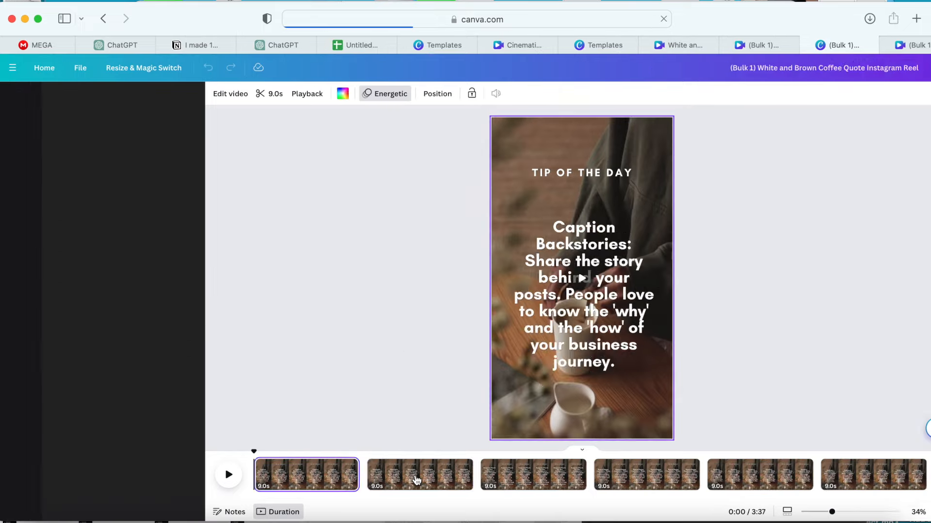
pyautogui.click(414, 475)
pyautogui.click(744, 477)
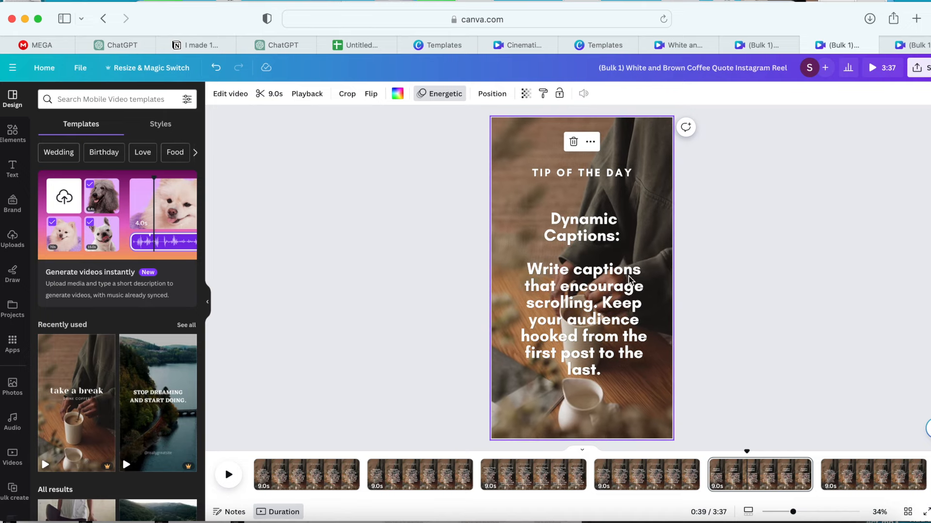
# Step: Search the elements for "office desk" and limit the results to videos
pyautogui.click(12, 134)
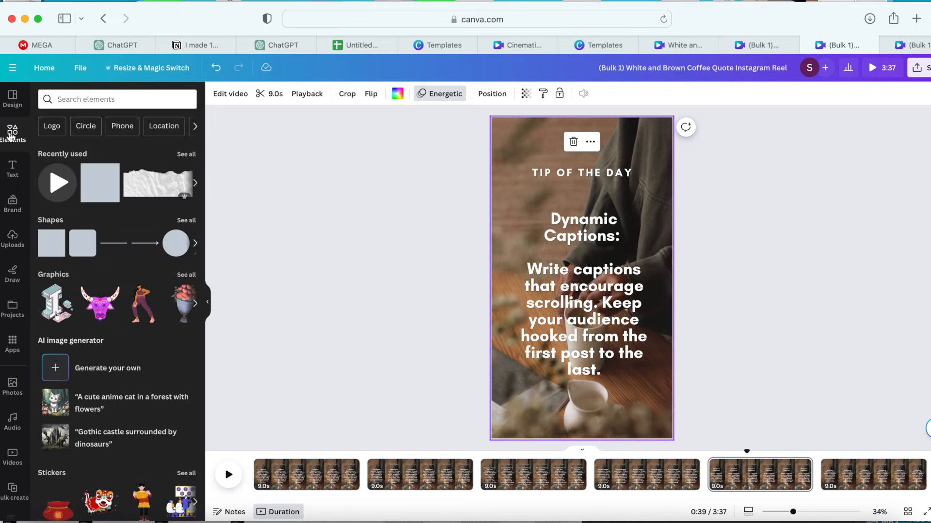
pyautogui.click(195, 126)
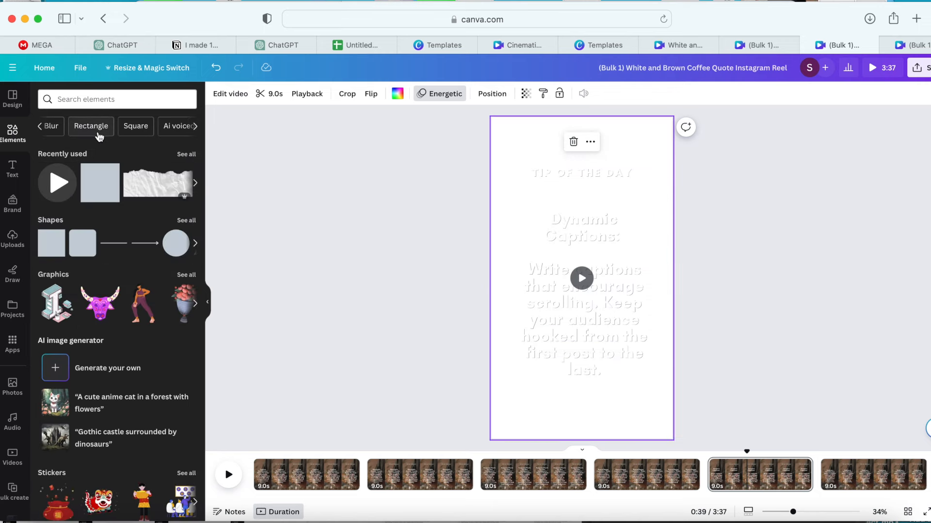
pyautogui.click(112, 99)
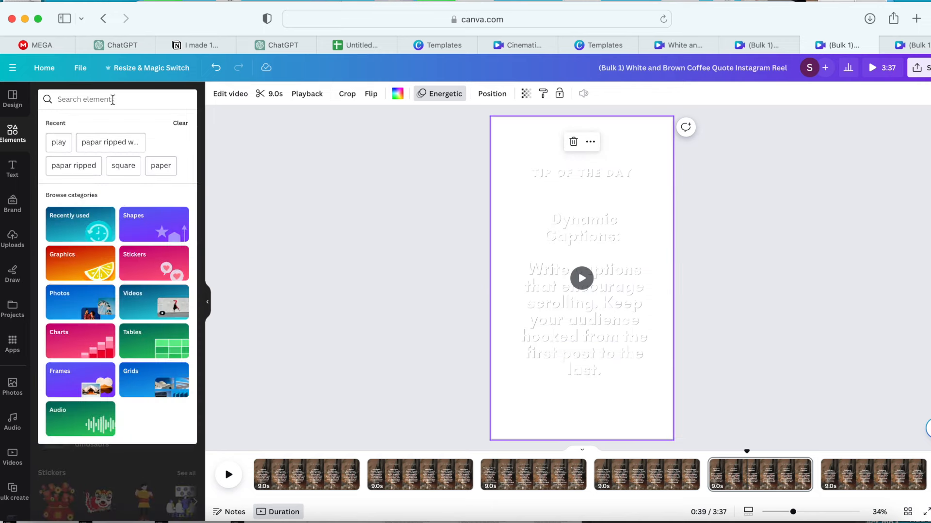
pyautogui.write('office desk')
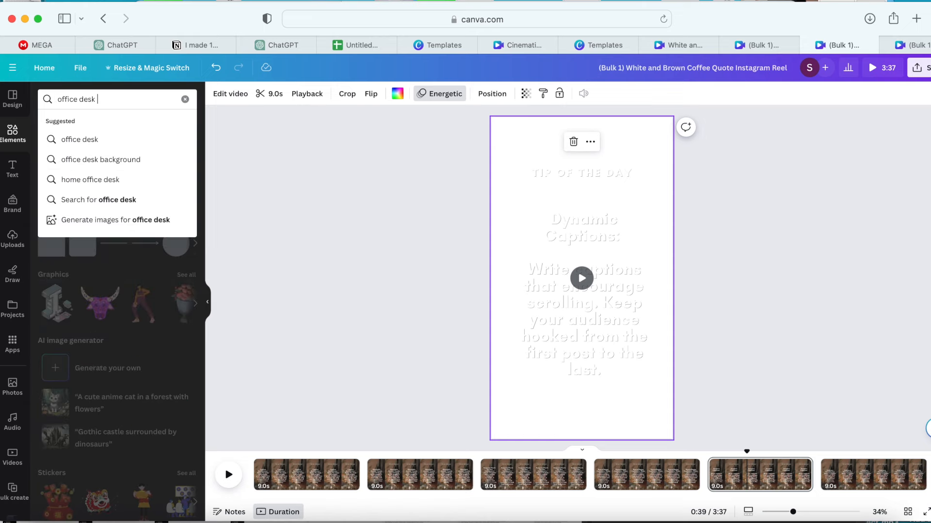
pyautogui.press('Return')
pyautogui.click(146, 125)
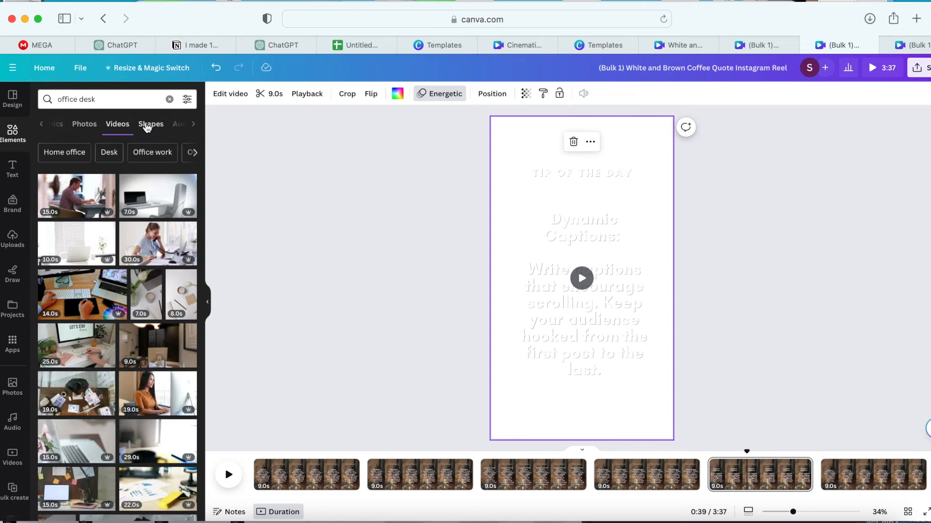
# Step: Add the 8-second notebook and stamp video to the "Dynamic Captions" page and delete the coffee background video
pyautogui.scroll(-3, 170, 230)
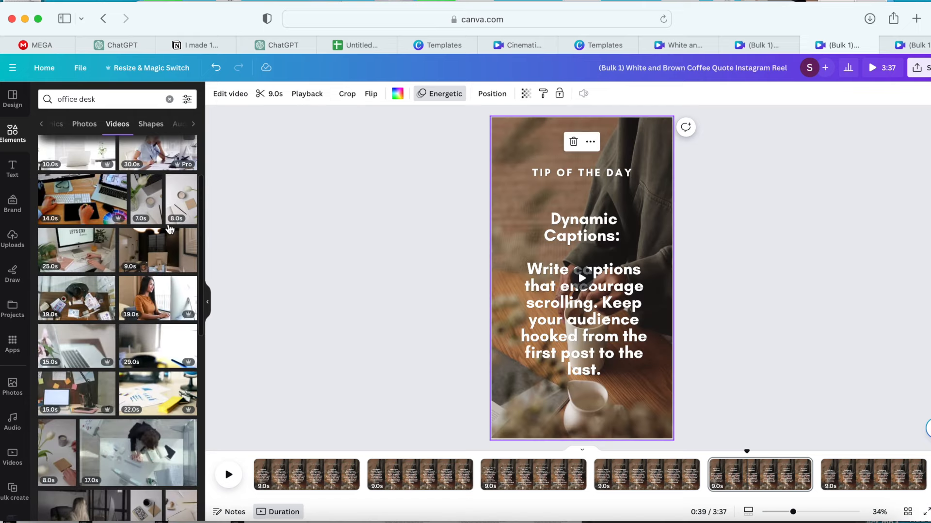
pyautogui.scroll(-5, 169, 230)
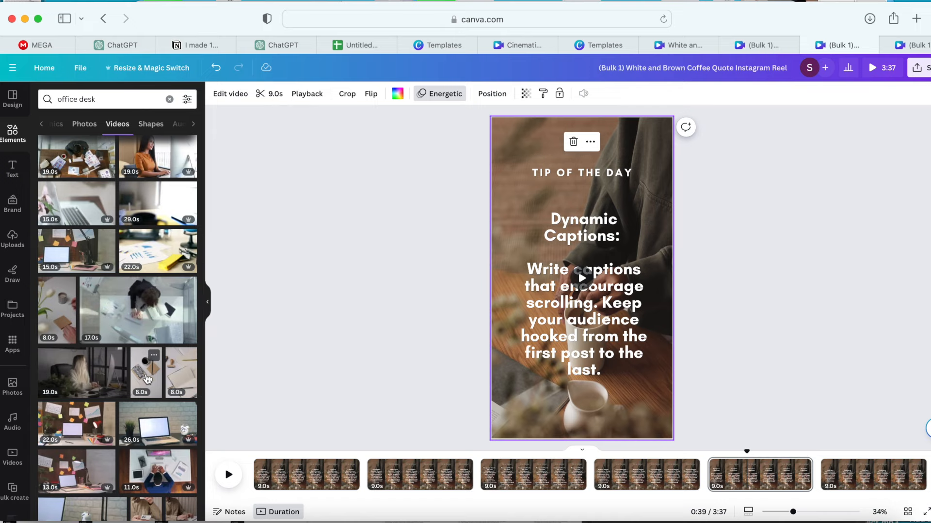
pyautogui.click(181, 375)
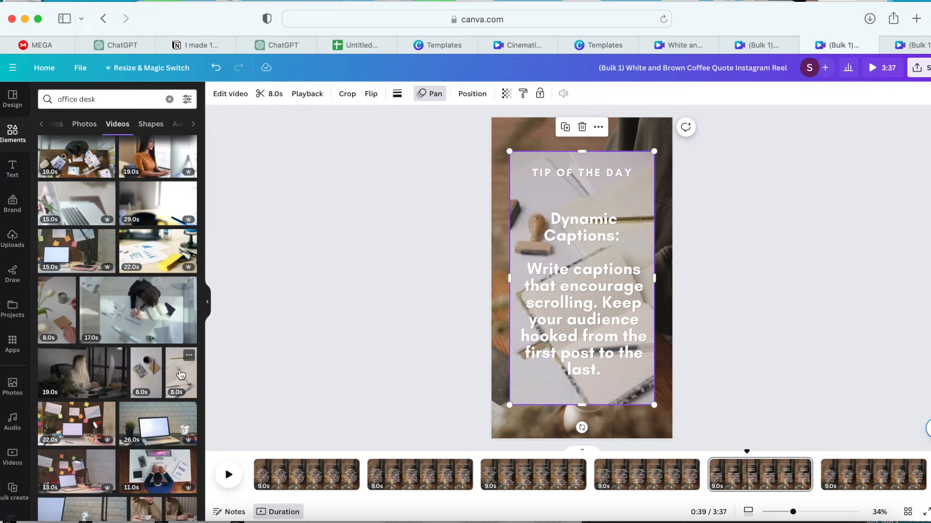
pyautogui.click(502, 131)
pyautogui.press('Delete')
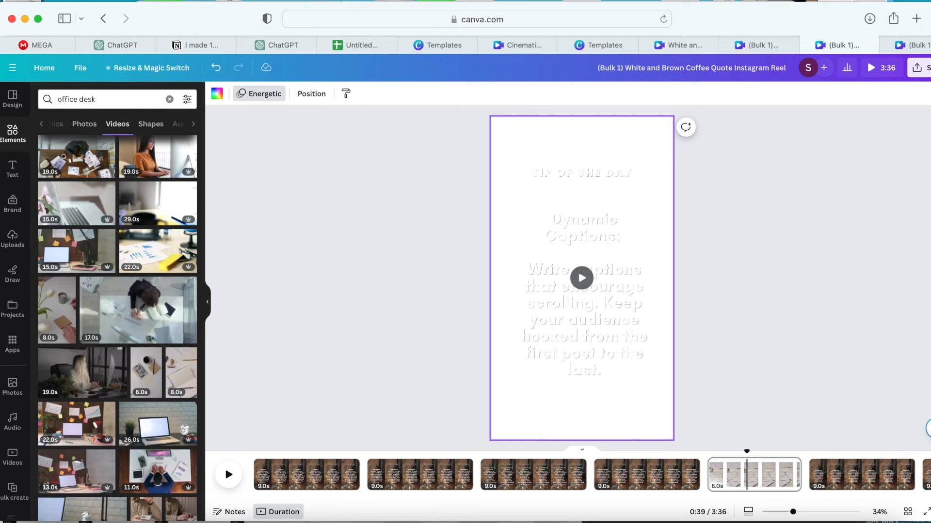
# Step: Preview the "Dynamic Captions" page and enlarge the notebook video to cover the whole page
pyautogui.moveTo(740, 455); pyautogui.dragTo(706, 455)
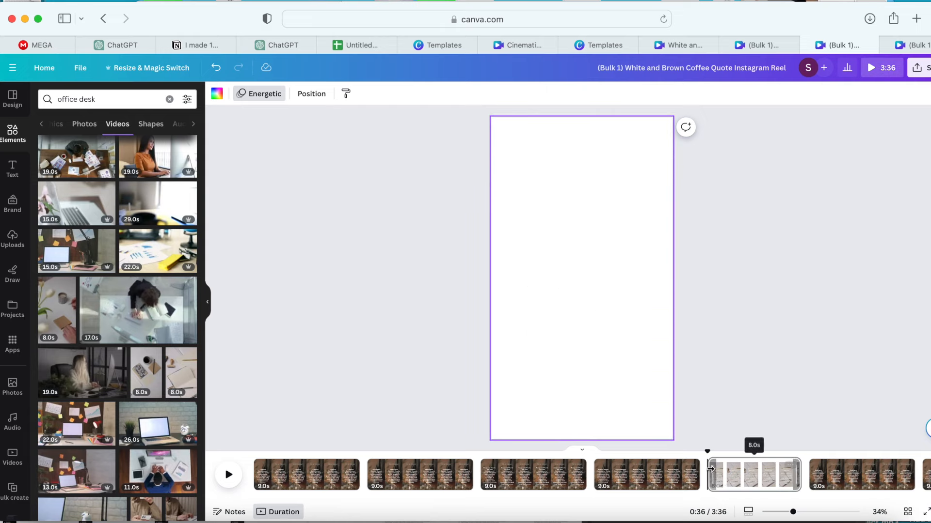
pyautogui.click(229, 474)
pyautogui.click(549, 382)
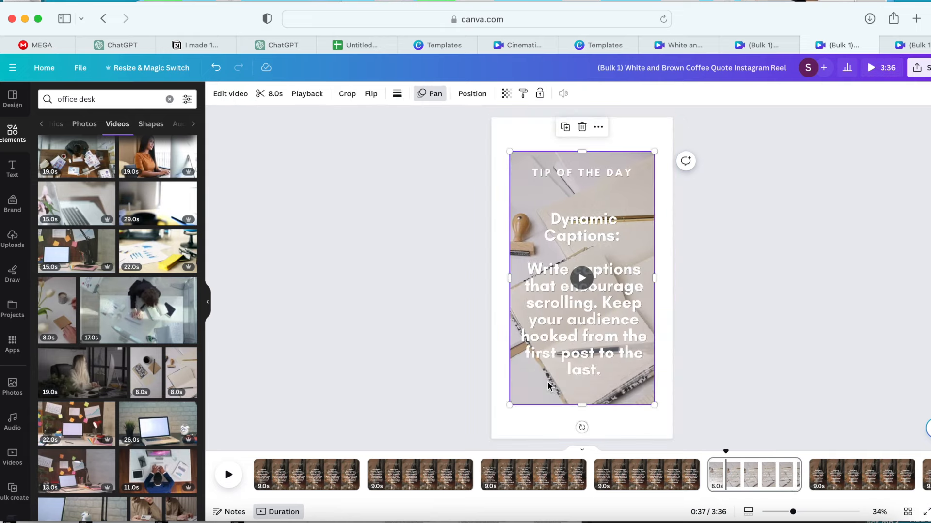
pyautogui.moveTo(509, 405); pyautogui.dragTo(490, 438)
pyautogui.moveTo(654, 151); pyautogui.dragTo(677, 111)
# Step: Send the notebook video on the "DIY Tutorials" page to the back, behind the text
pyautogui.click(581, 278)
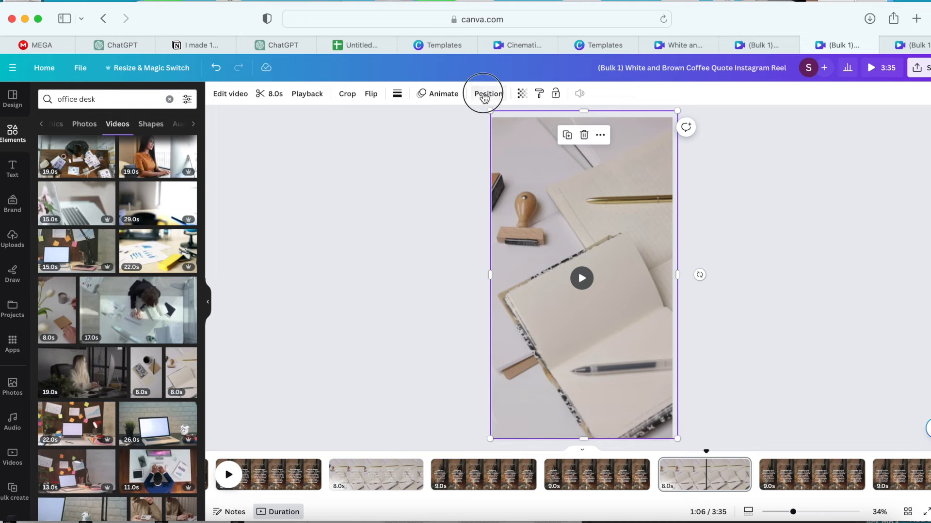
pyautogui.click(488, 94)
pyautogui.click(151, 141)
# Step: Separate the "DIY Tutorials:" heading from the tip text below it with a blank line
pyautogui.click(638, 332)
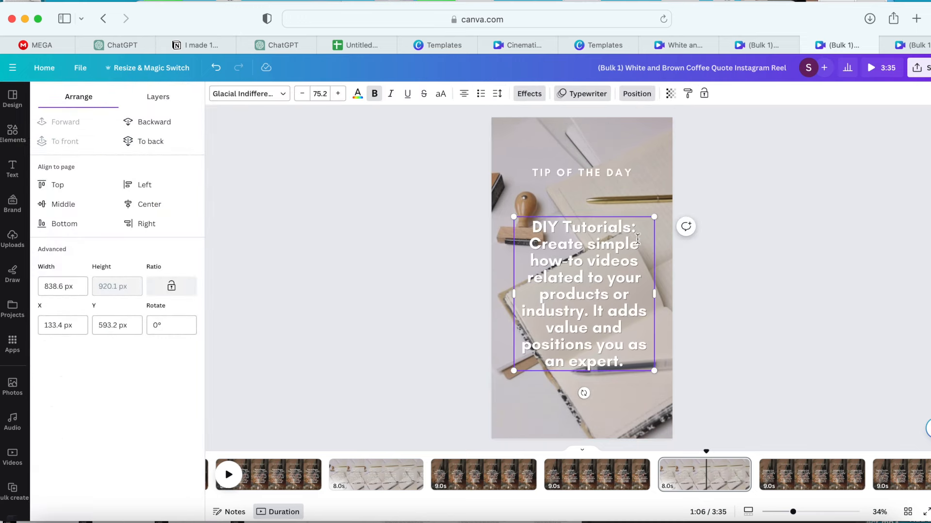
pyautogui.click(637, 228)
pyautogui.press('Return')
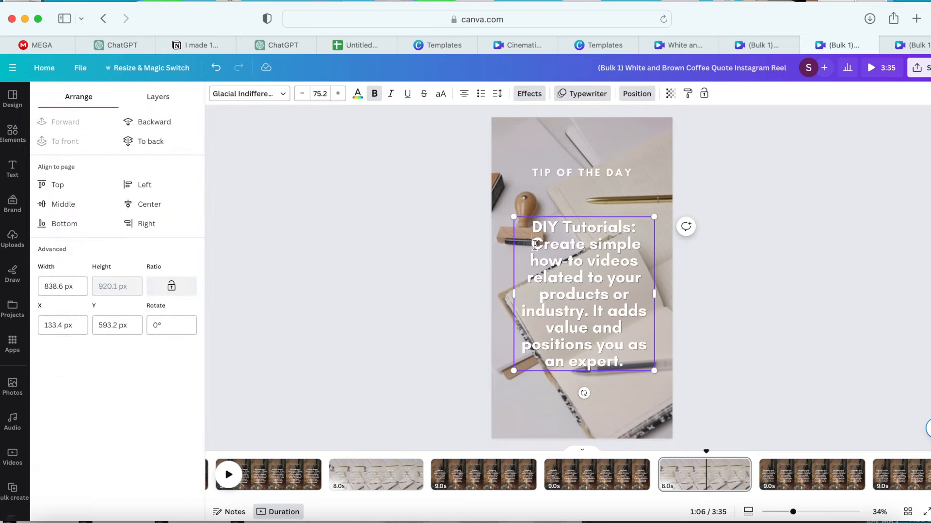
pyautogui.click(534, 245)
pyautogui.press('Return')
pyautogui.click(671, 380)
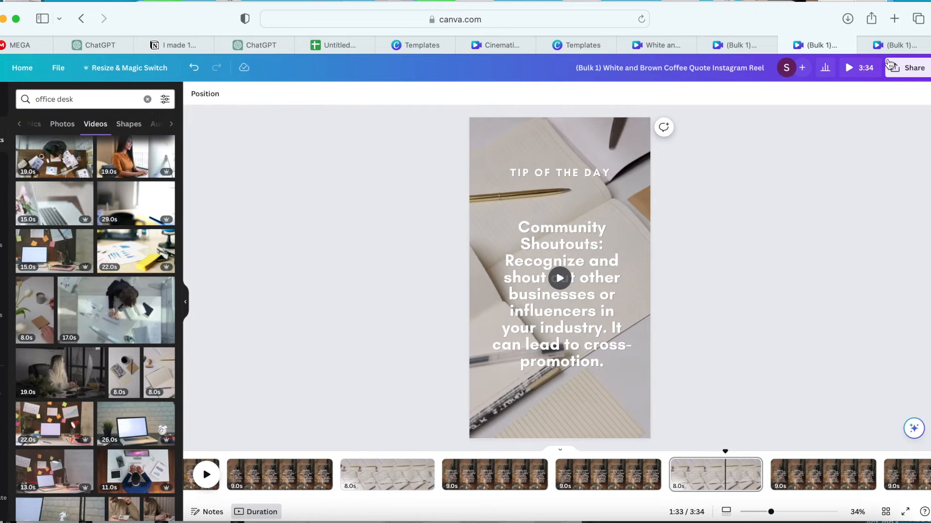
# Step: Start downloading all pages as separate MP4 Video files at 1080p quality, and cancel the download
pyautogui.click(889, 66)
pyautogui.click(785, 322)
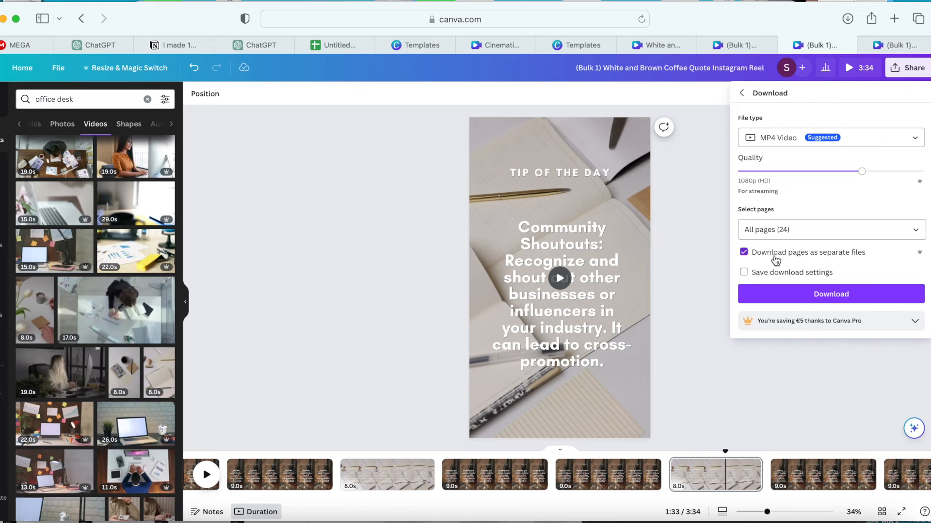
pyautogui.click(812, 296)
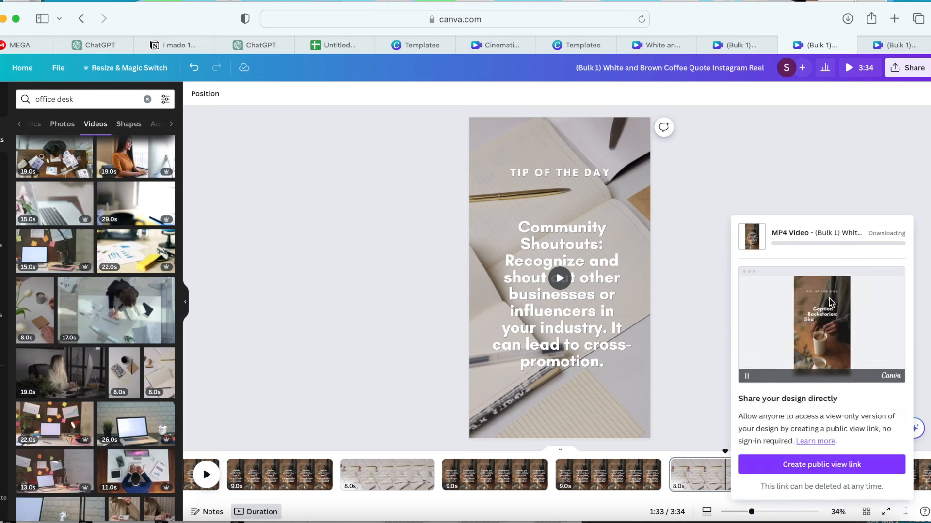
pyautogui.moveTo(754, 237)
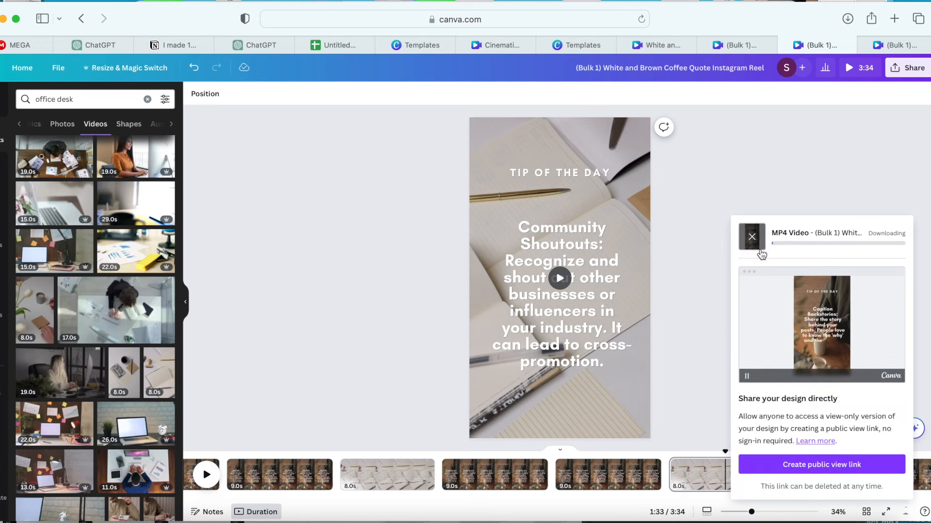
pyautogui.click(752, 239)
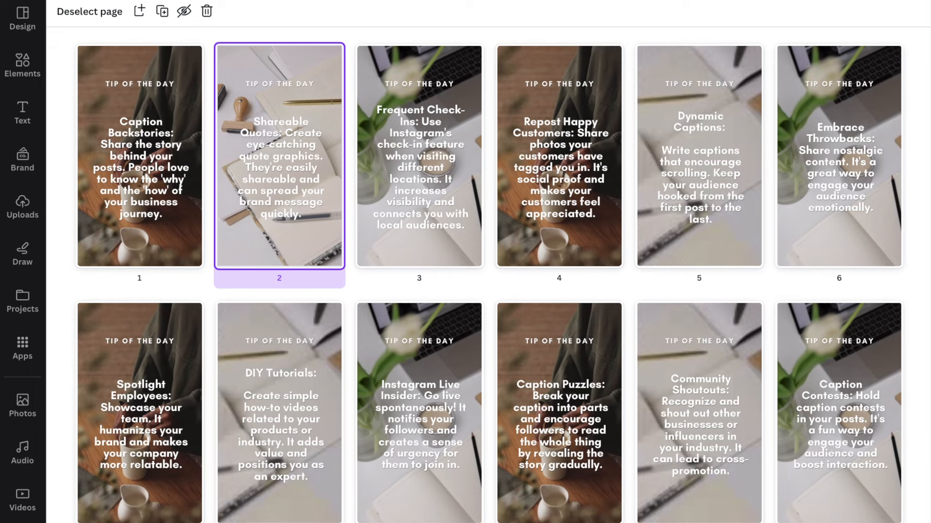
# Step: Review the generated tip pages in the page overview and open the "Dynamic Captions" page for editing
pyautogui.scroll(-5, 742, 326)
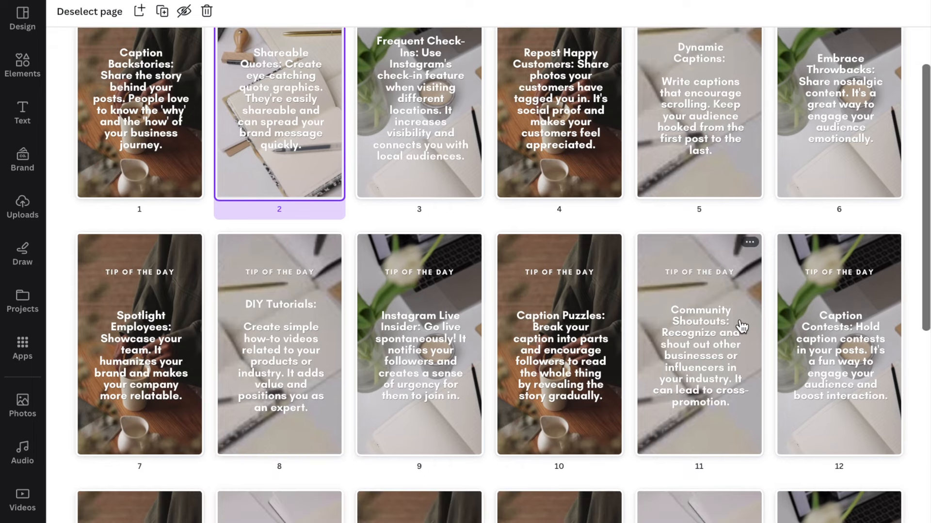
pyautogui.scroll(-5, 742, 326)
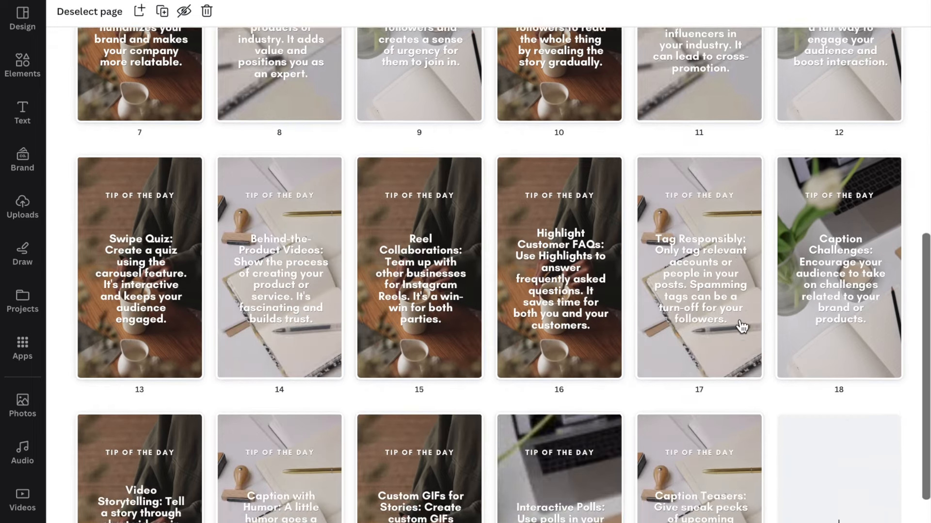
pyautogui.scroll(10, 742, 327)
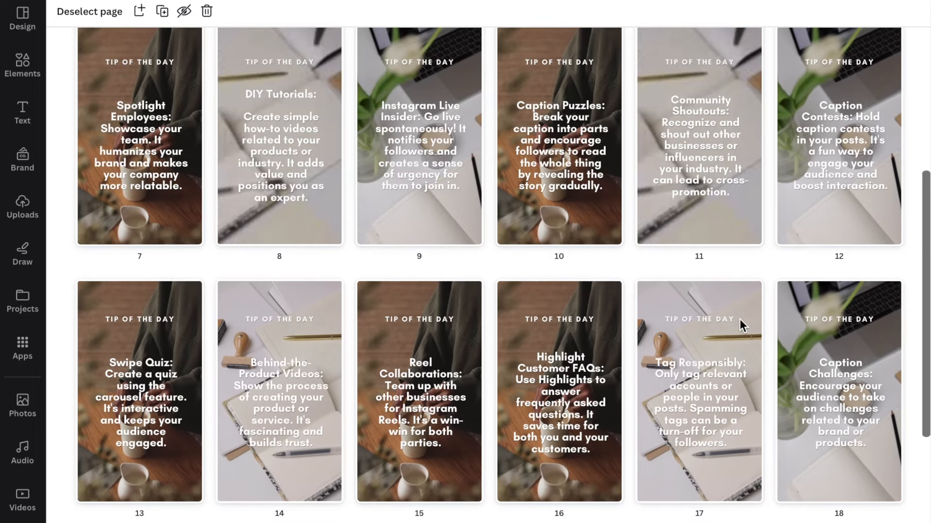
pyautogui.scroll(1, 740, 319)
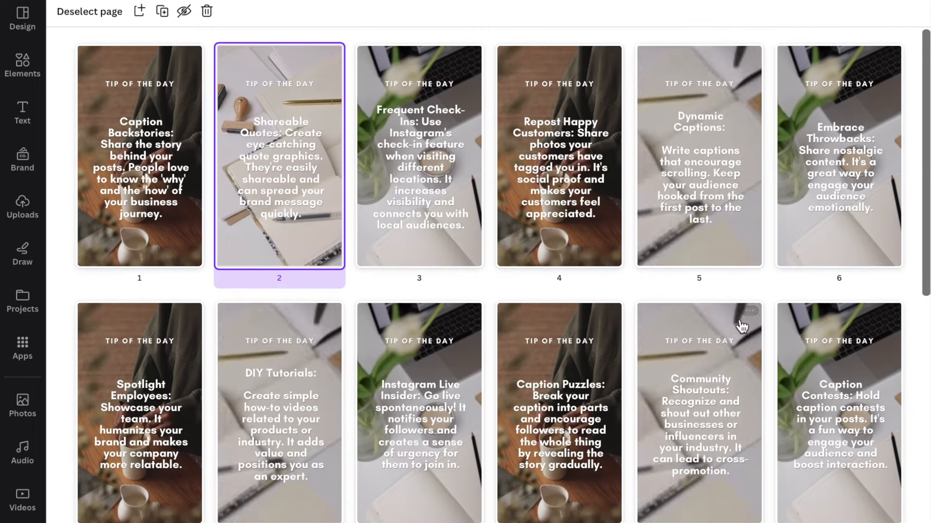
pyautogui.click(701, 192)
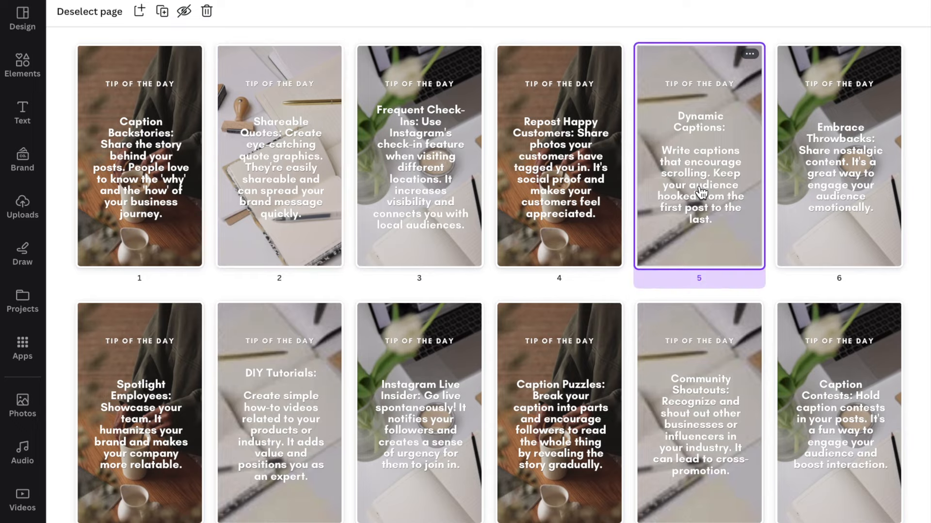
pyautogui.doubleClick(699, 188)
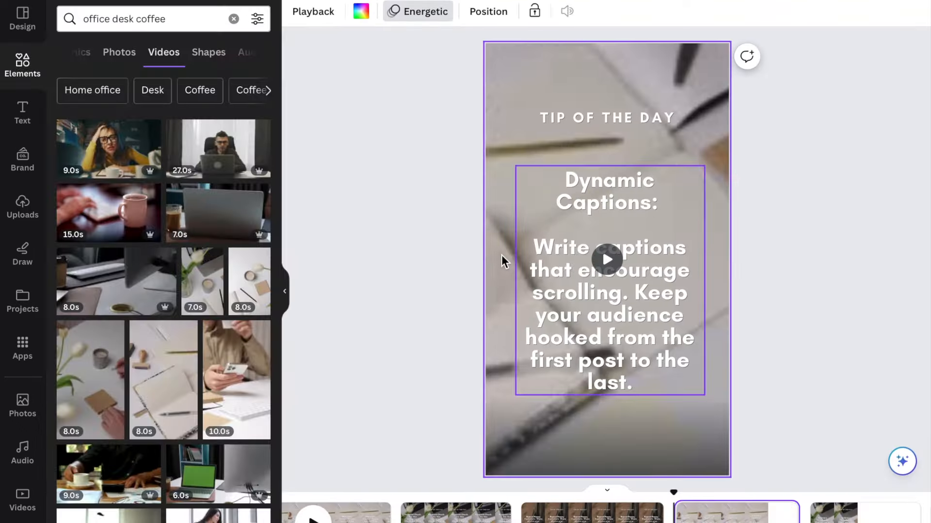